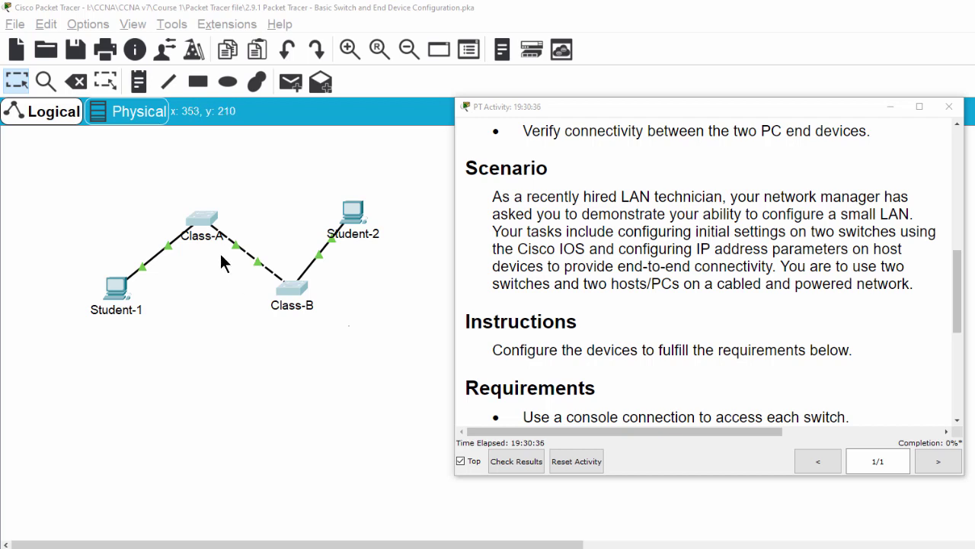
Step: Select the switches and the Student-1 and Student-2 PCs on the topology to identify them
left_click_drag(171, 184, 299, 323)
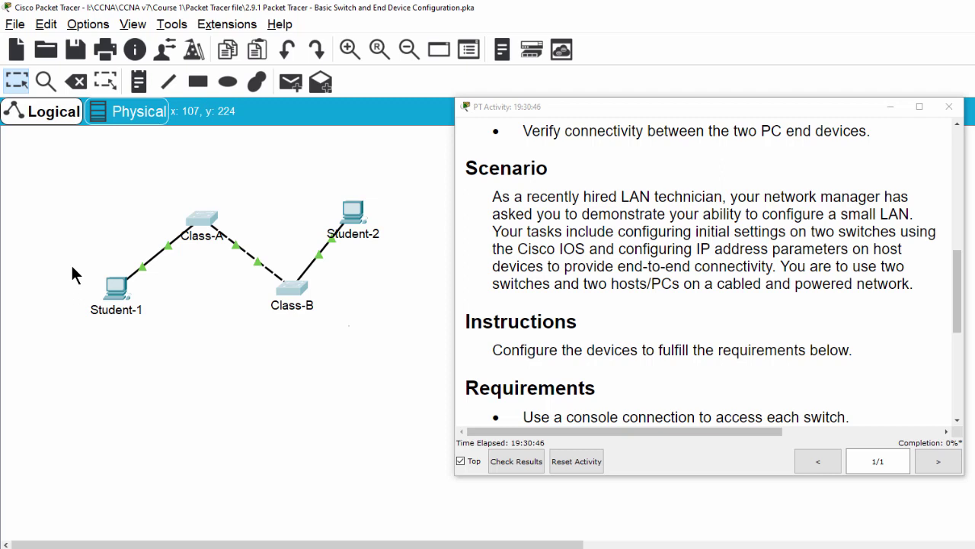
left_click_drag(80, 261, 157, 340)
left_click_drag(319, 153, 394, 261)
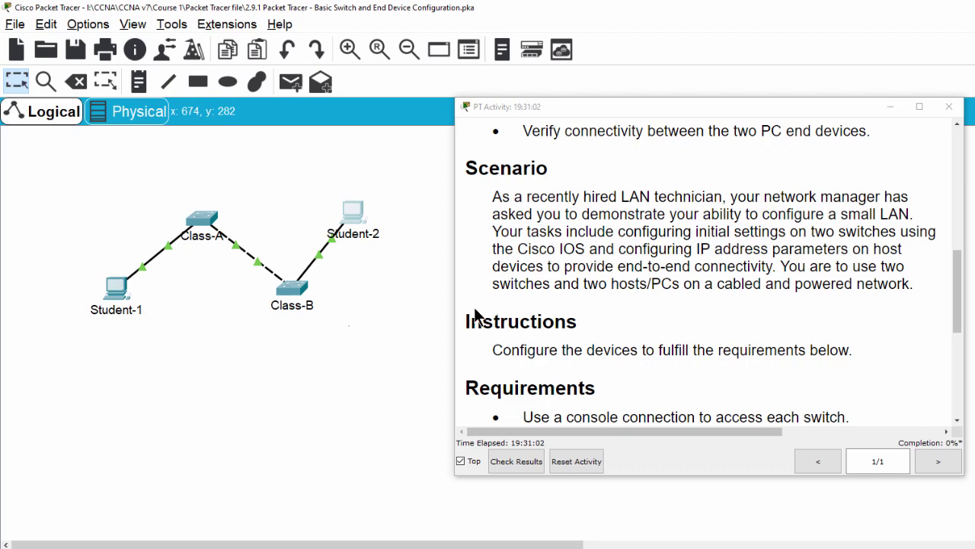
scroll(515, 327, "down", 5)
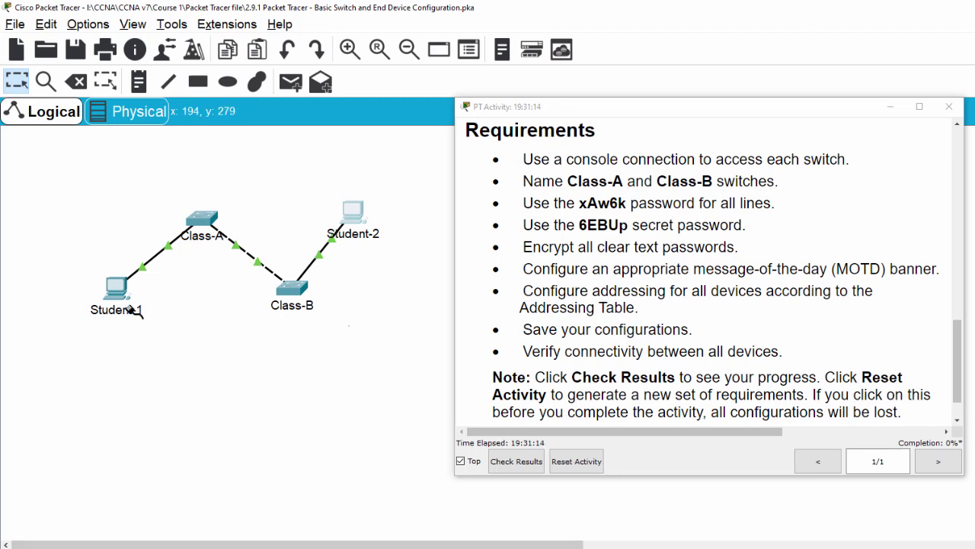
Step: Connect a console cable from Student-1's RS 232 port to Class-A's Console port
left_click(115, 287)
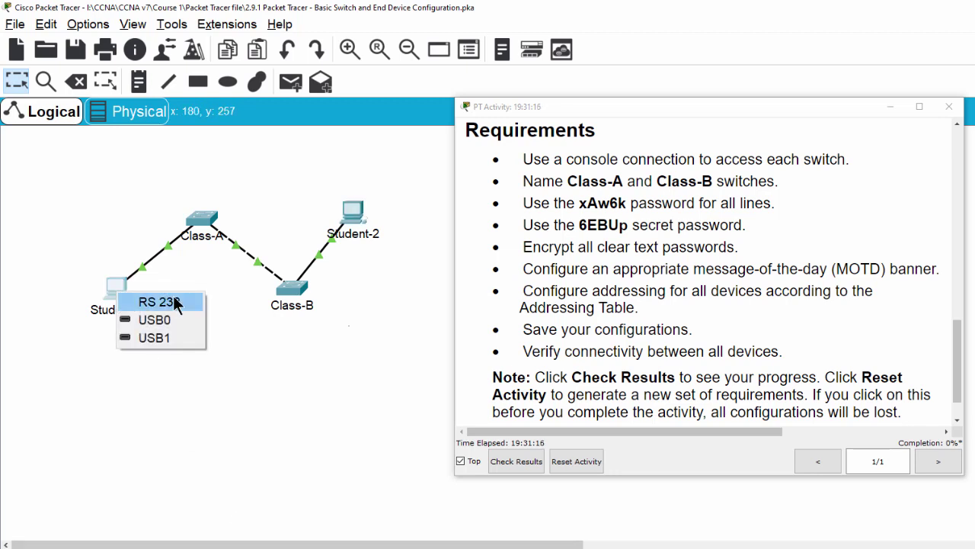
left_click(160, 301)
left_click(200, 221)
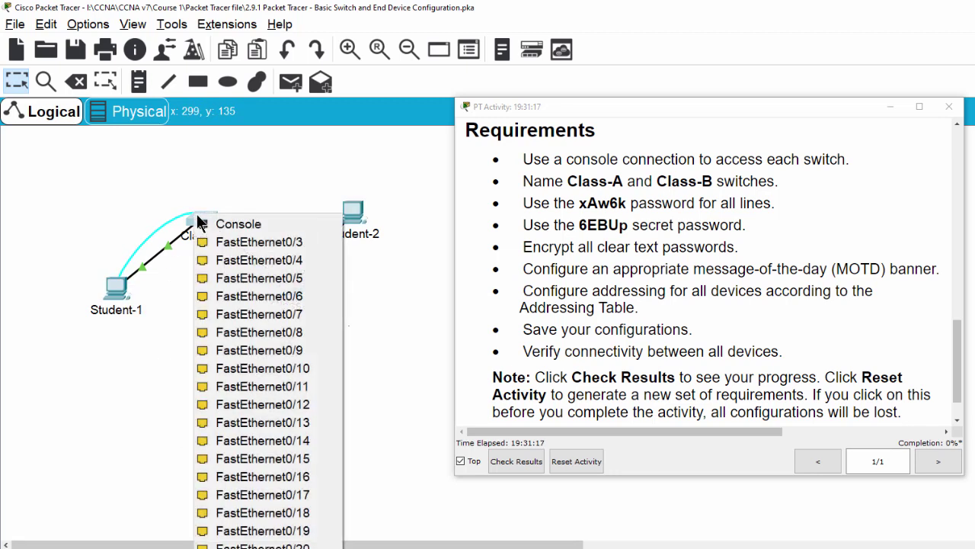
left_click(250, 224)
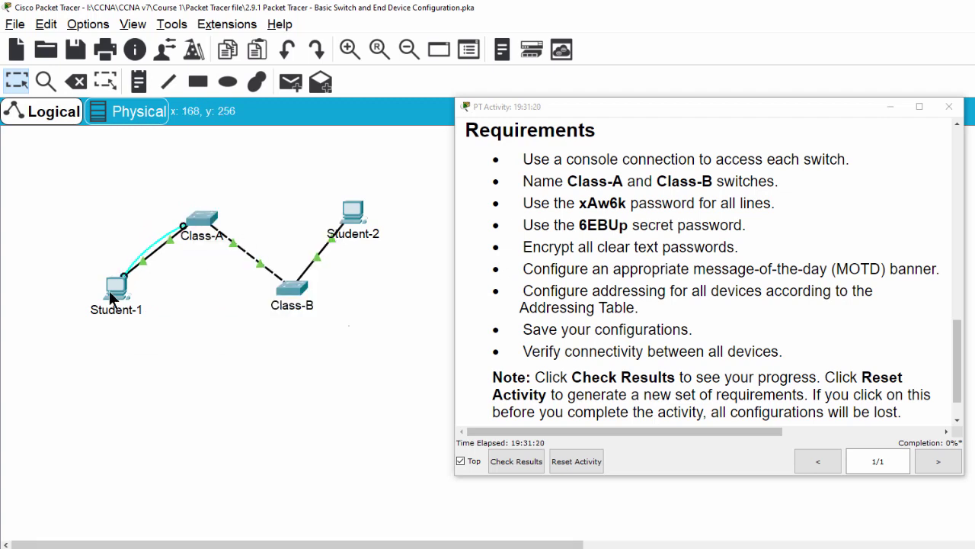
Step: Launch Student-1's Terminal with the default 9600 settings to reach the switch console
left_click(114, 293)
left_click_drag(670, 116, 762, 81)
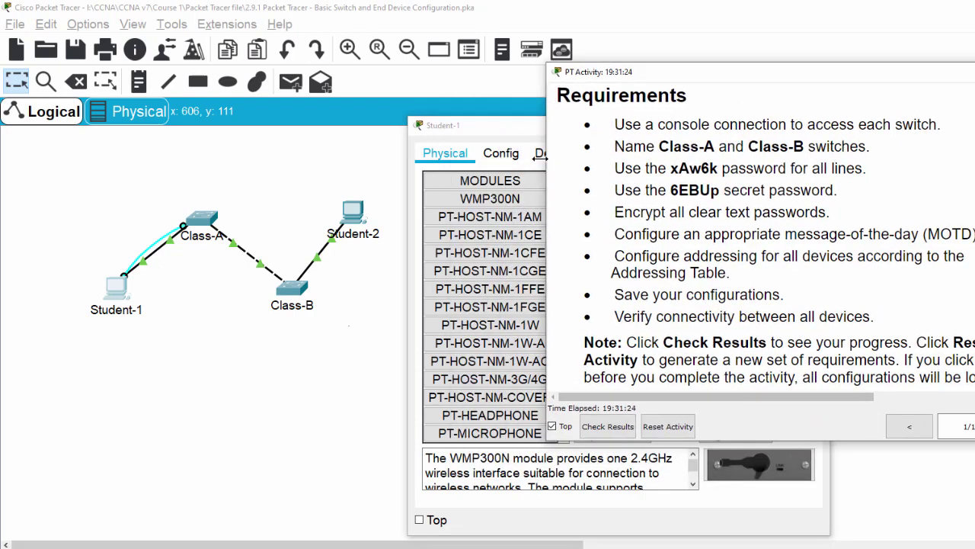
left_click_drag(503, 134, 215, 46)
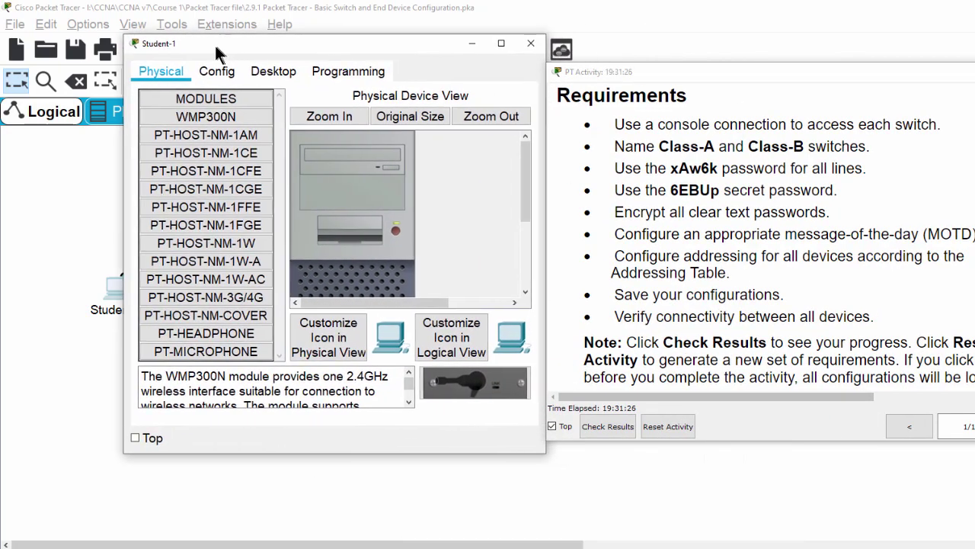
left_click(271, 71)
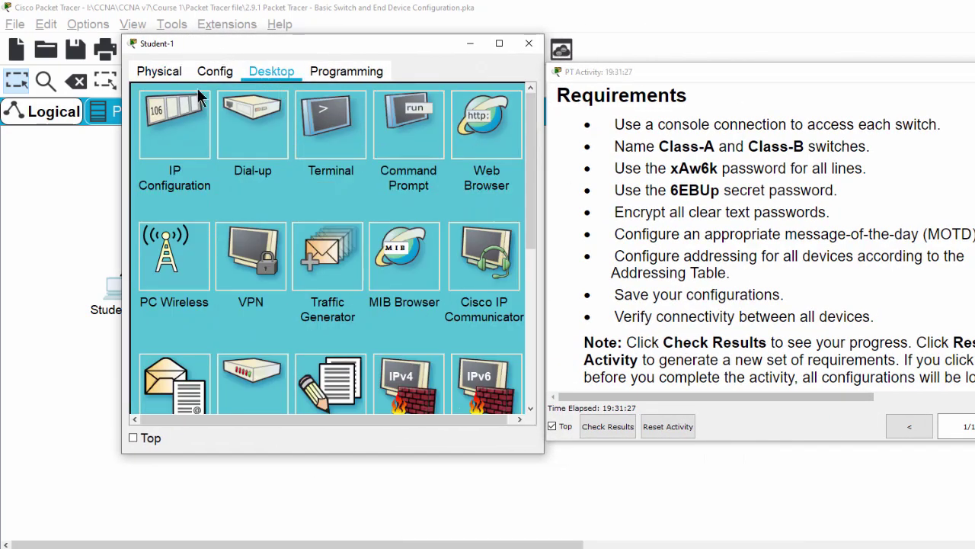
left_click(320, 136)
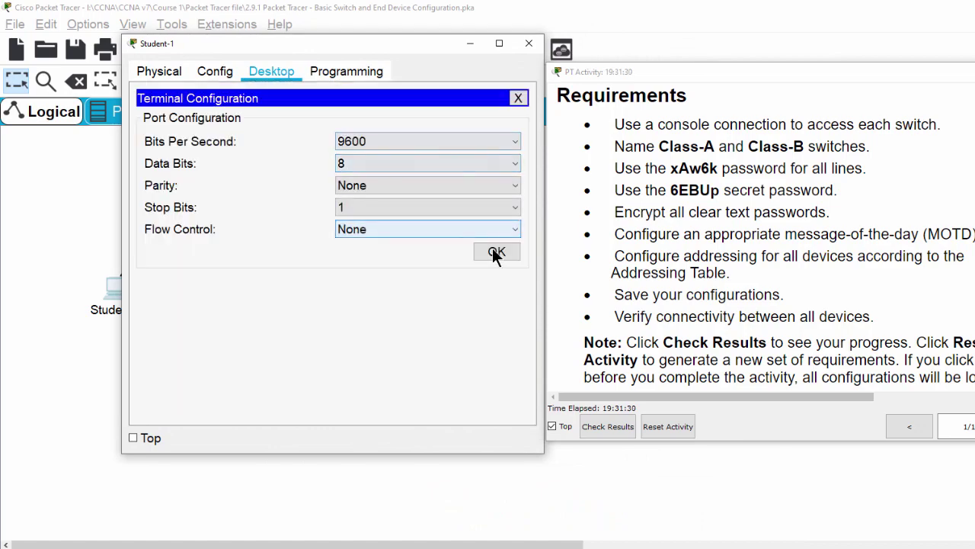
left_click(497, 253)
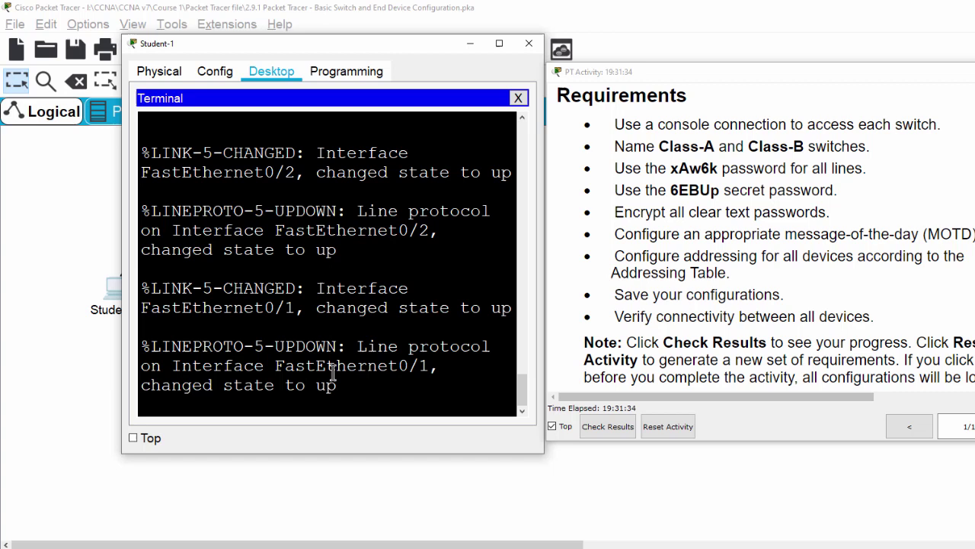
Step: Go to global configuration with en and conf t, then set hostname Class-A
key("Return")
key("Return")
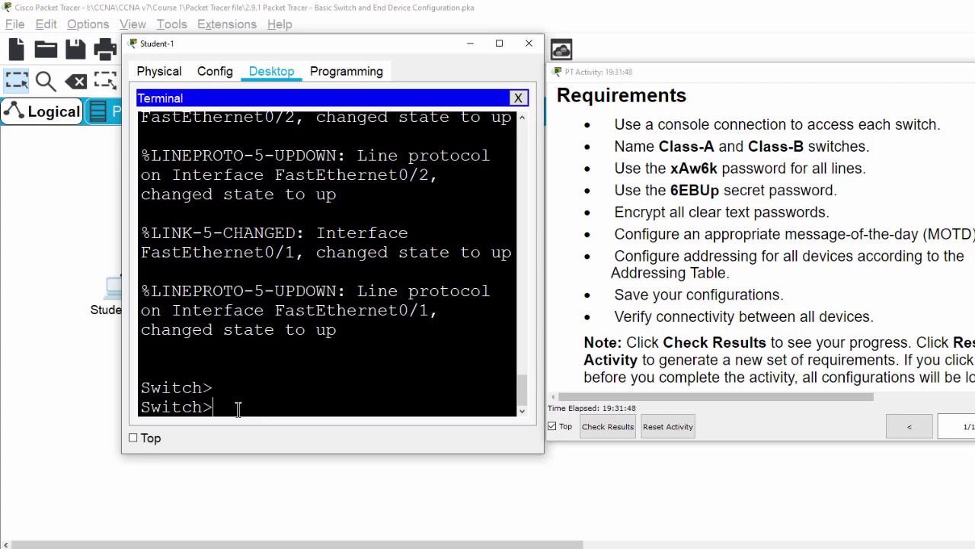
type("en")
key("Return")
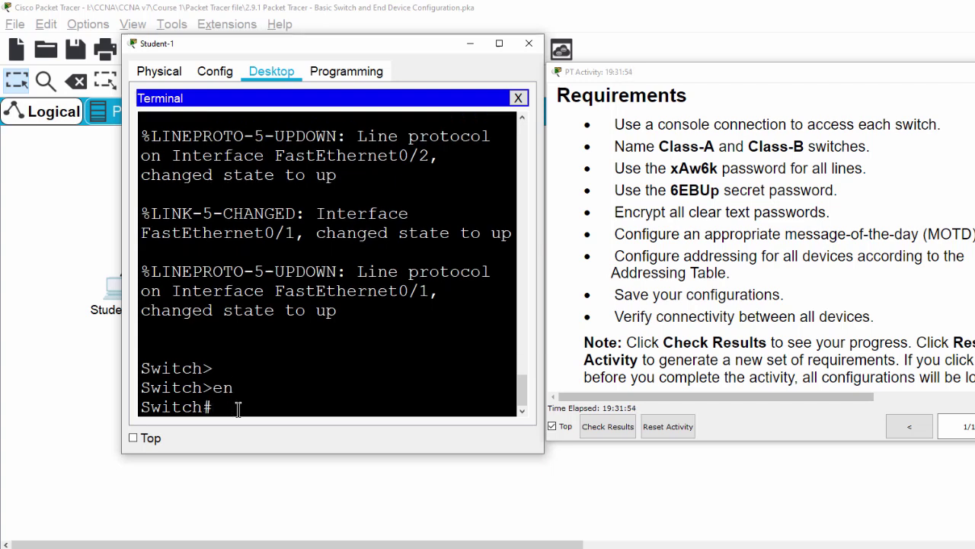
type("conf t")
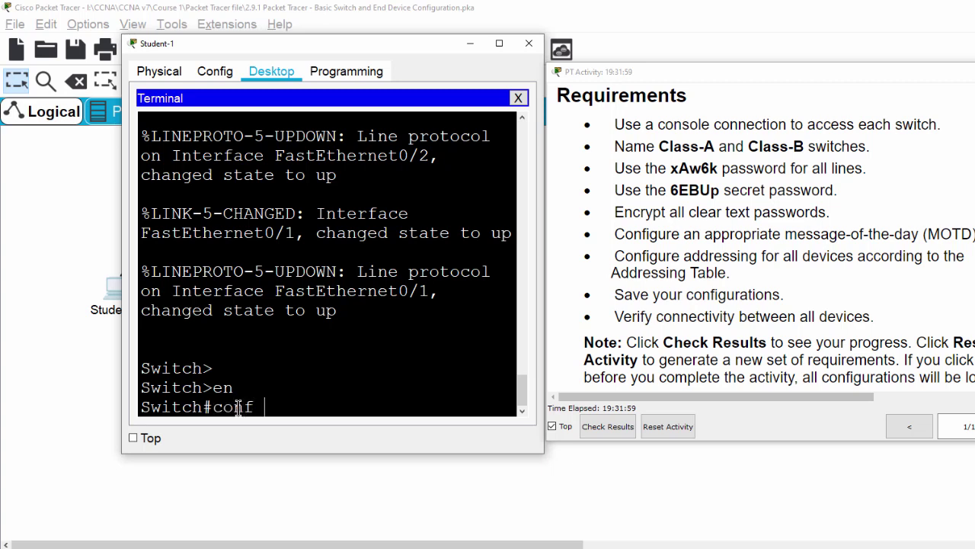
key("Return")
type("hostname")
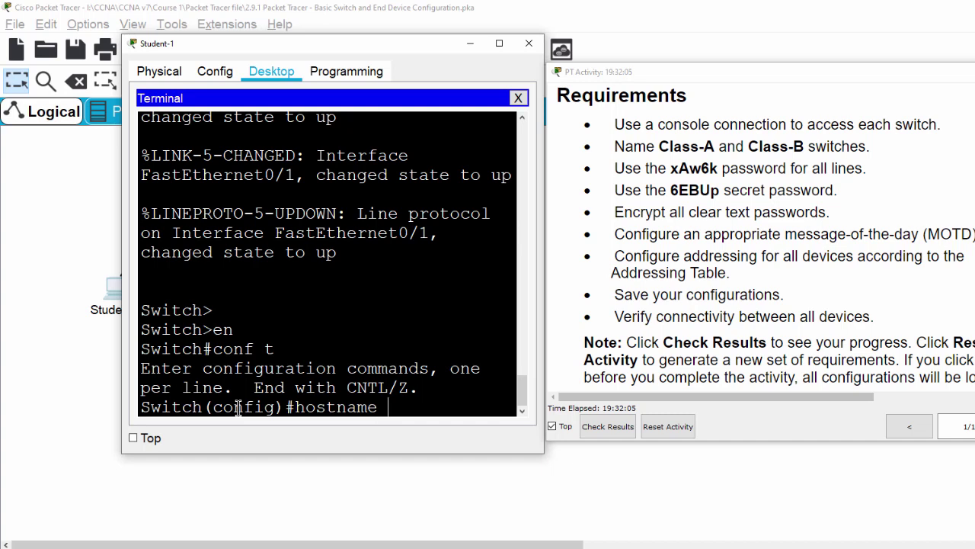
type(" Class-A")
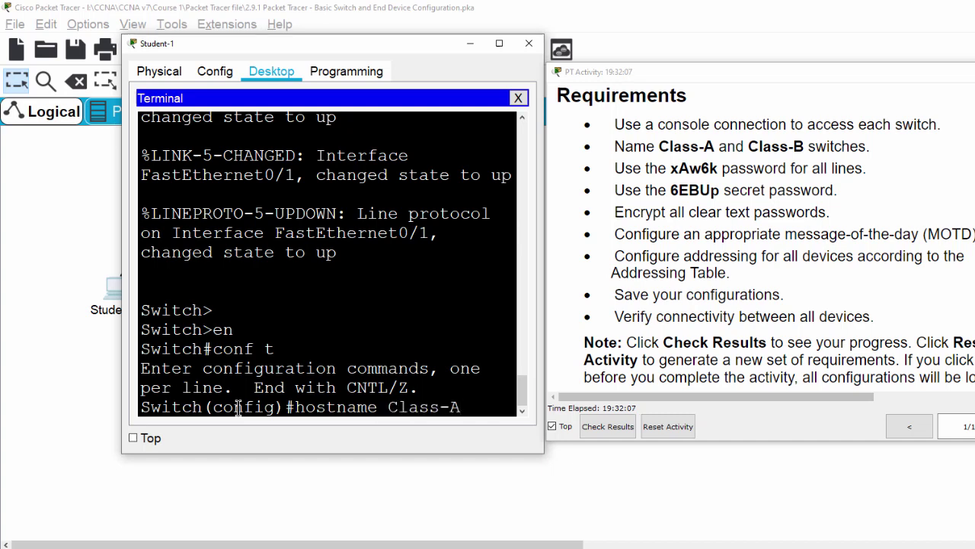
key("Return")
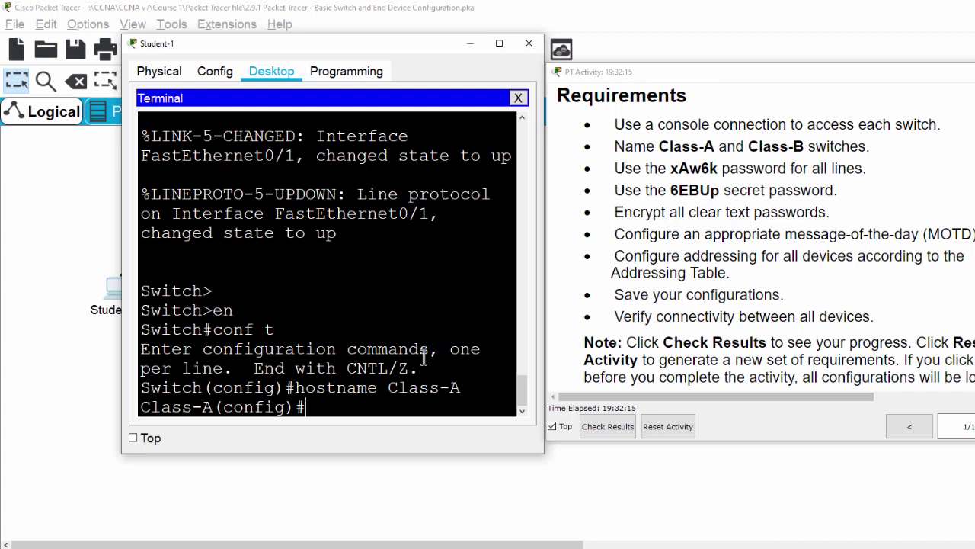
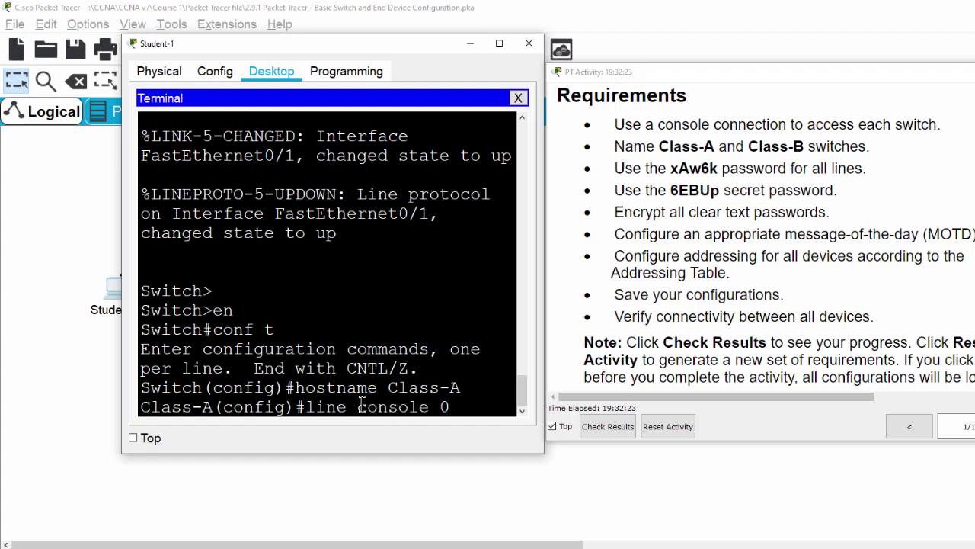
Step: Protect console line 0 with the required line password and login
key("Return")
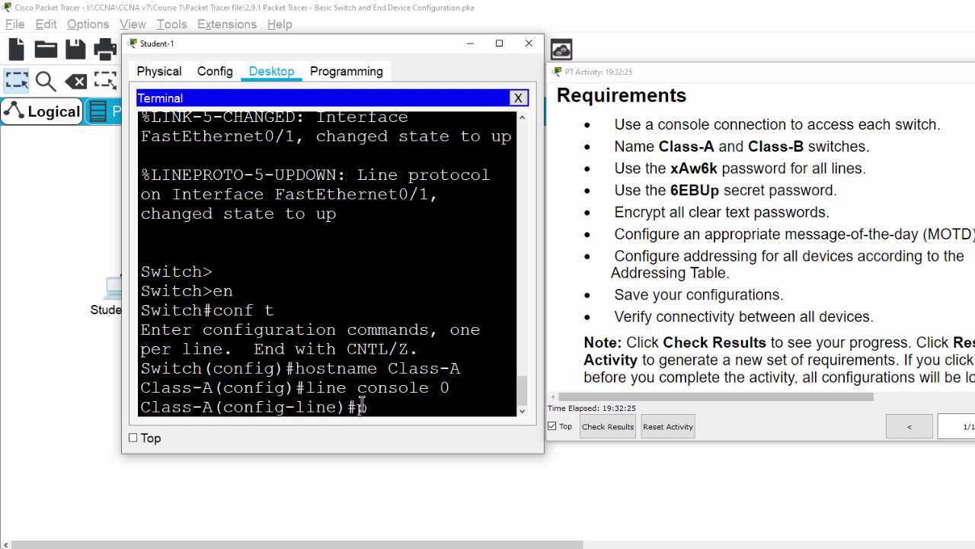
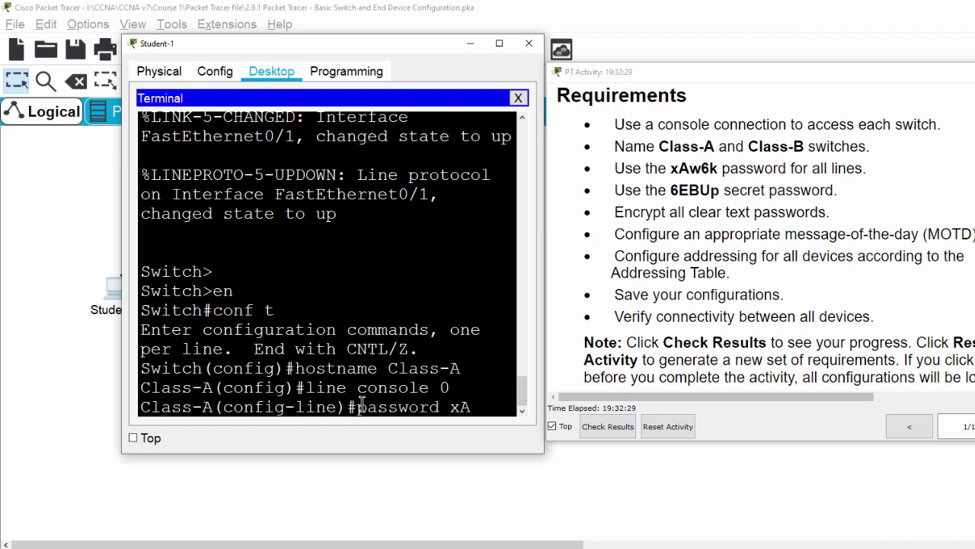
key("Return")
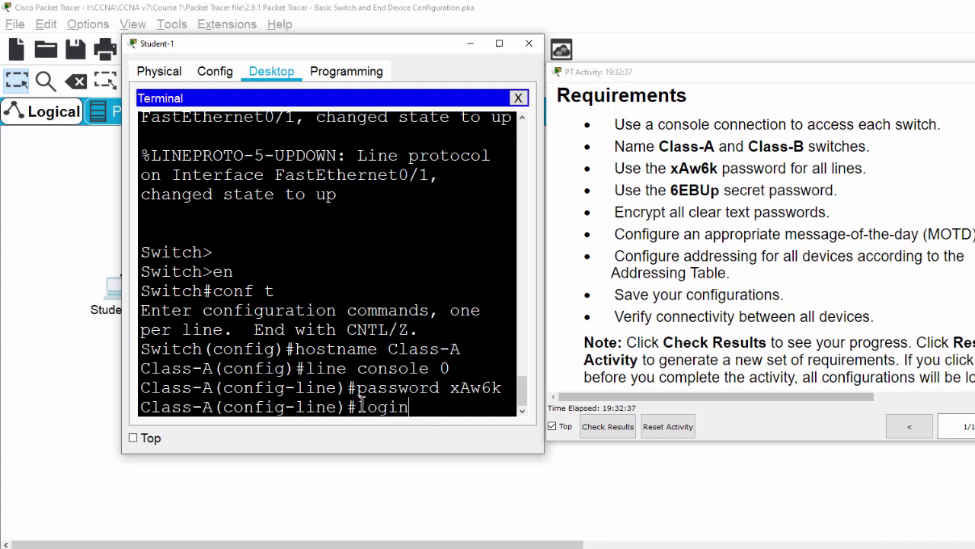
key("Return")
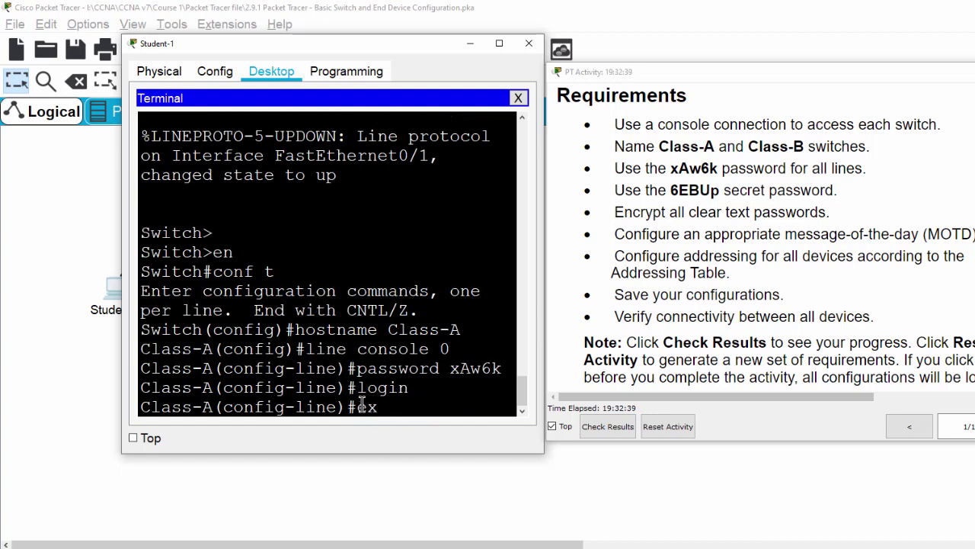
key("Return")
key("Return")
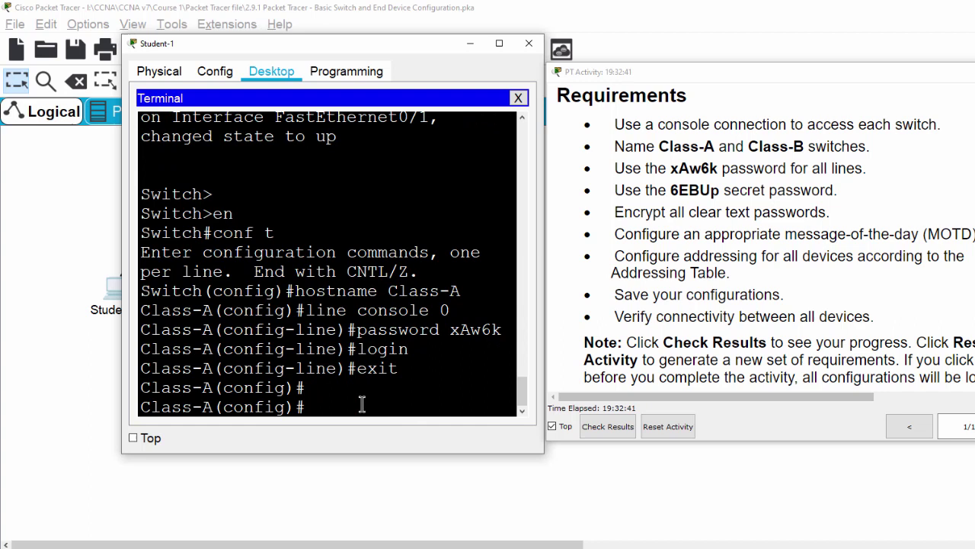
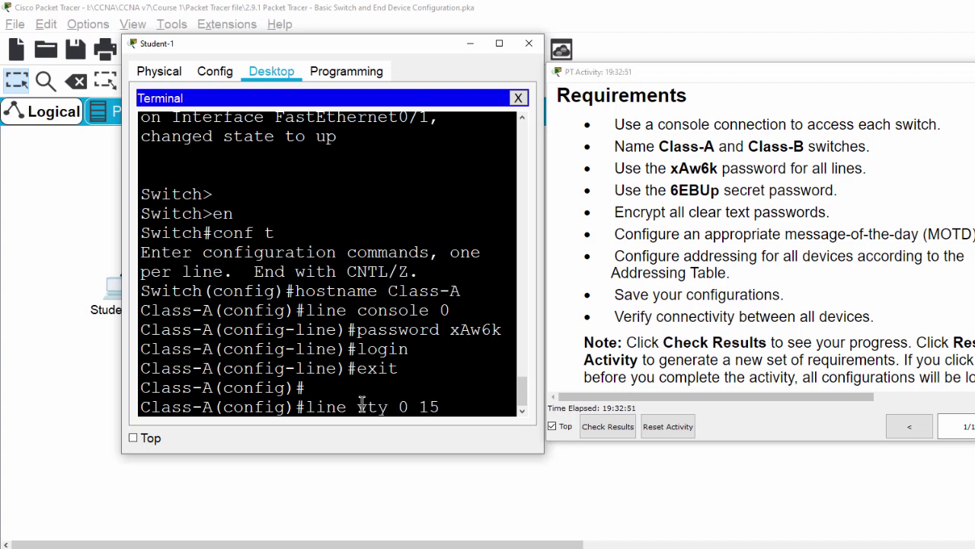
Step: Apply the same password and login to vty lines 0–15, then exit to global configuration
key("Return")
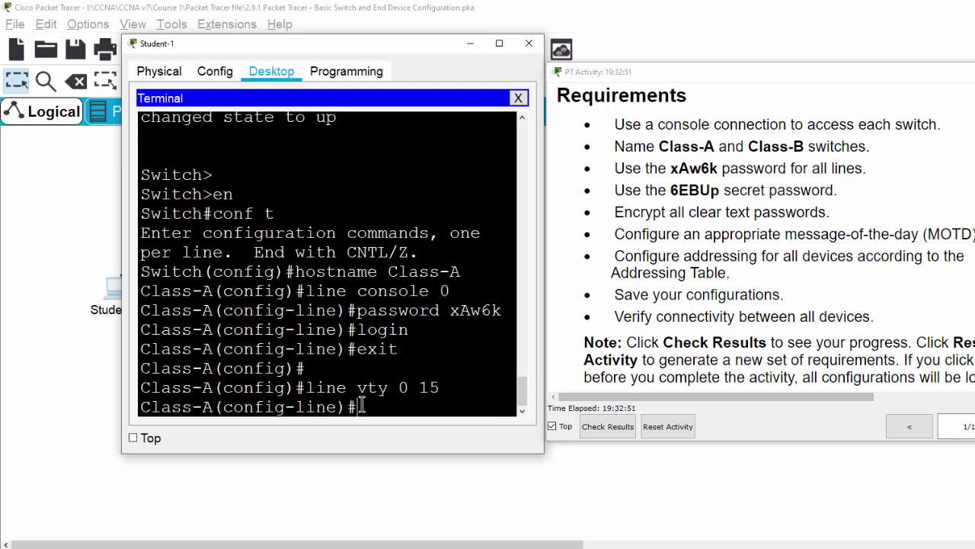
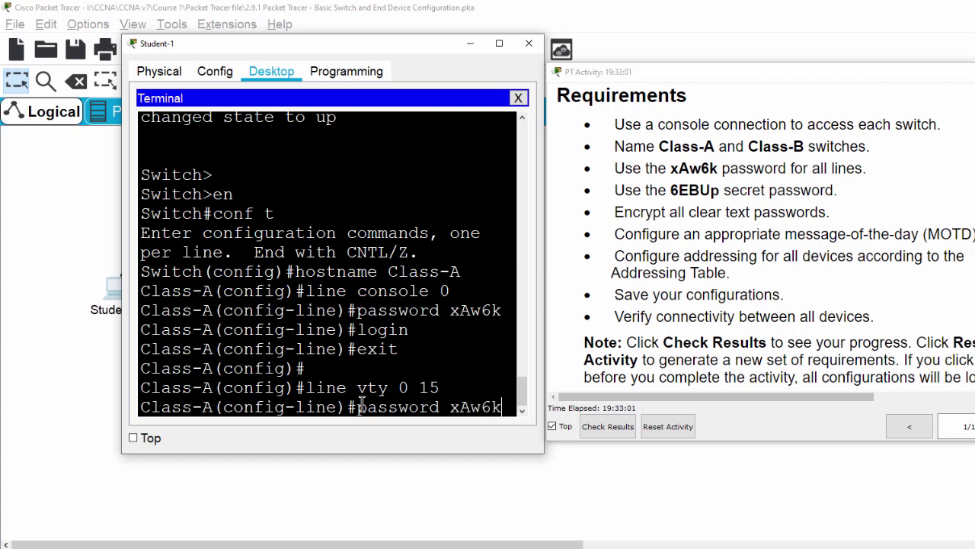
key("Return")
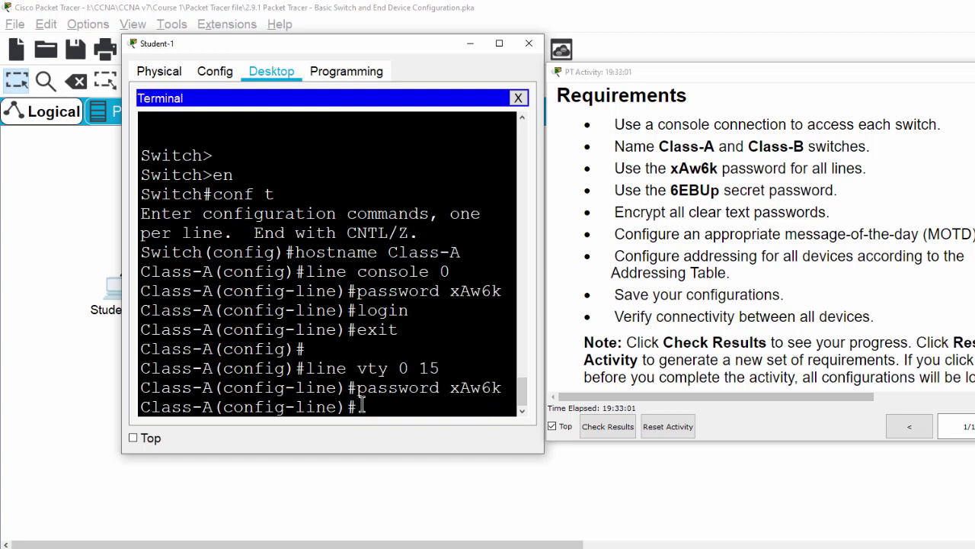
key("Return")
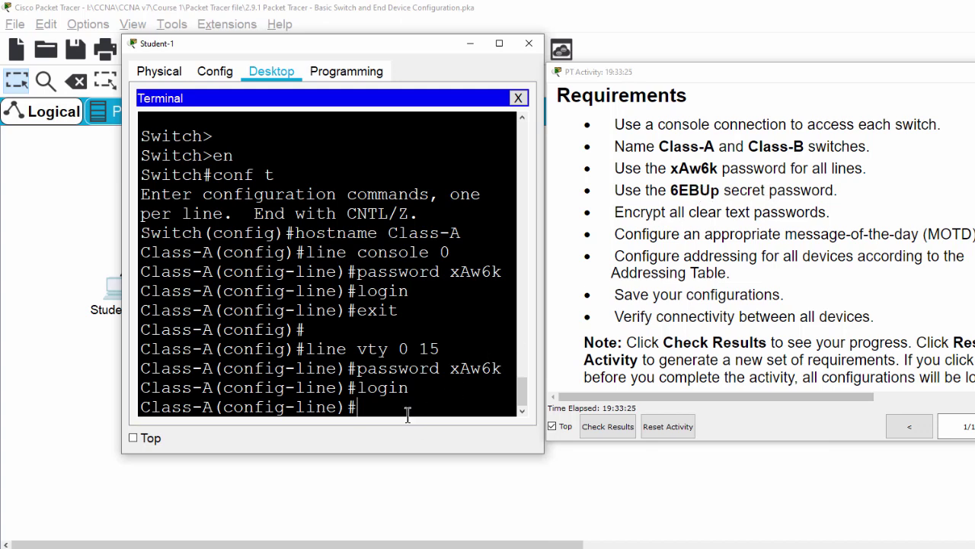
key("Return")
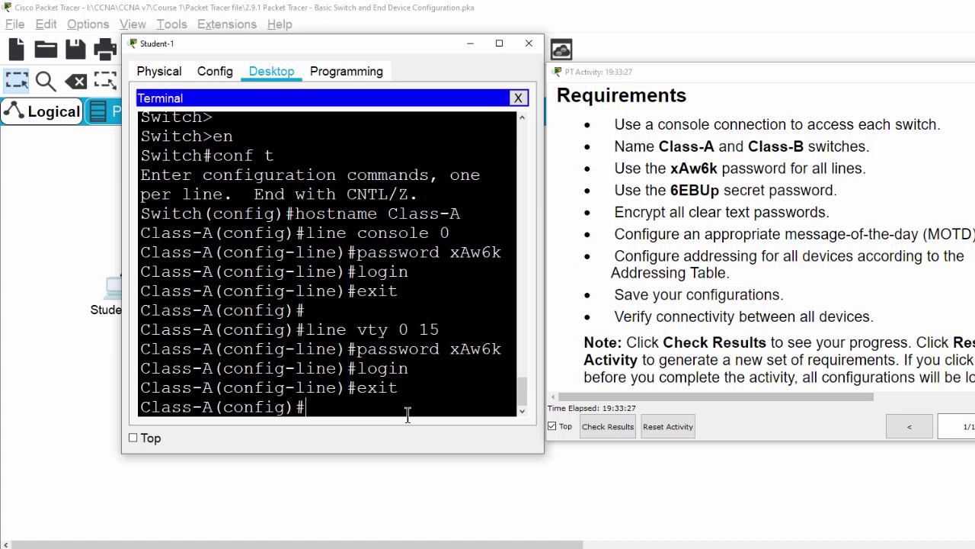
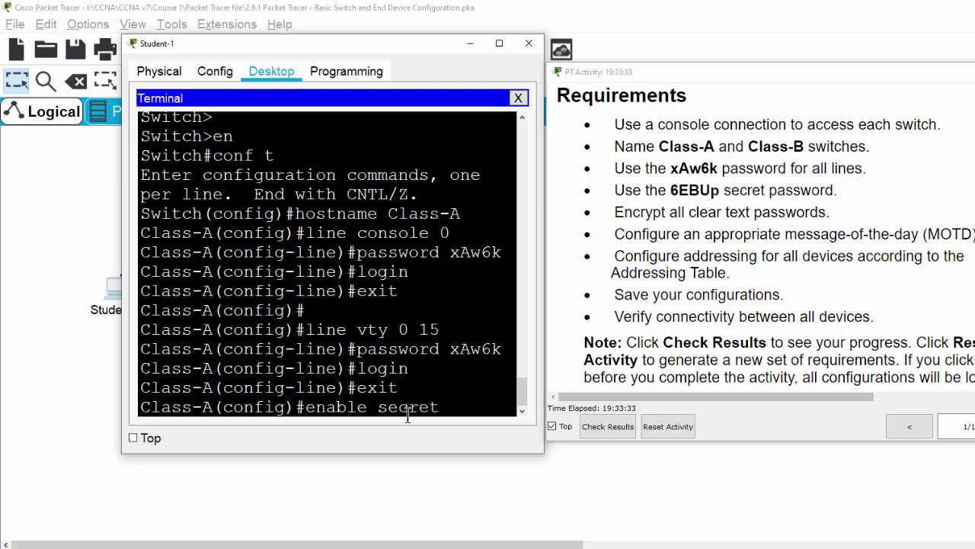
Step: Set Class-A's enable secret to the activity's required secret password
key("Return")
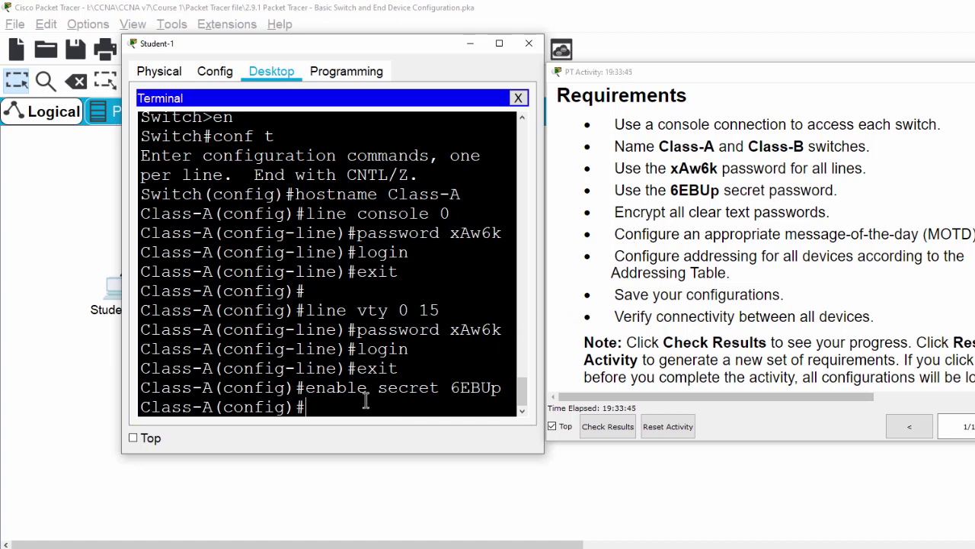
Step: Enter service password-encryption on Class-A, fixing a typo and completing the command with Tab
key("Return")
type("ser")
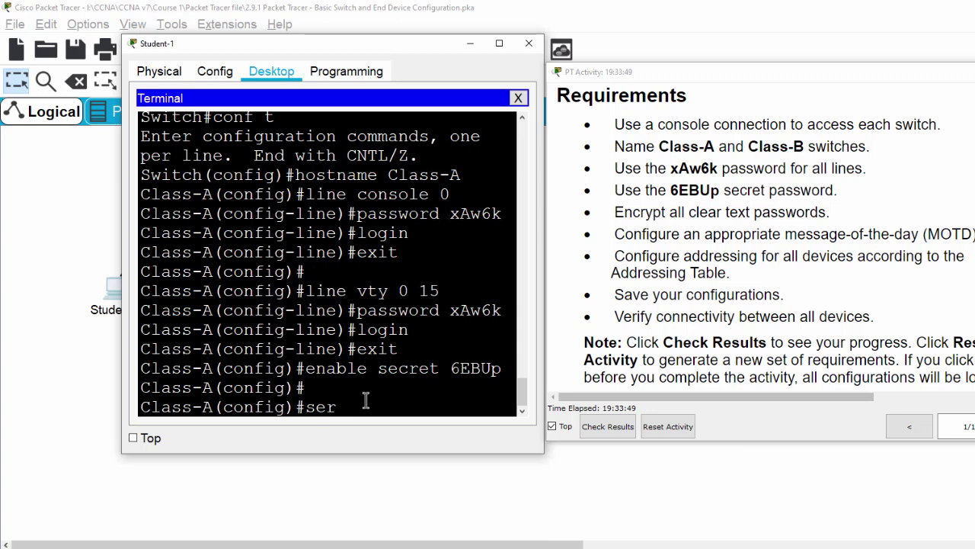
type("vic")
type("ww")
key("BackSpace")
type("s")
key("Tab")
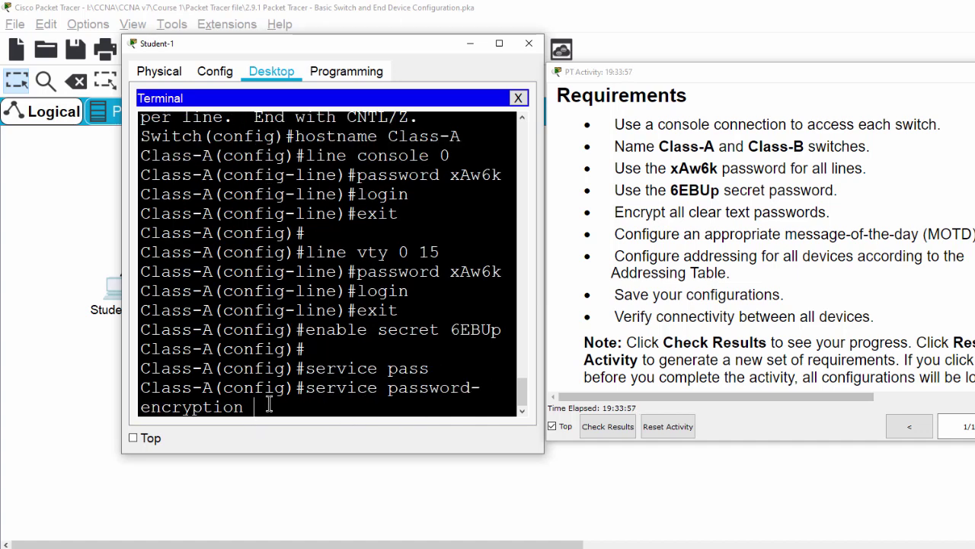
key("Return")
key("Return")
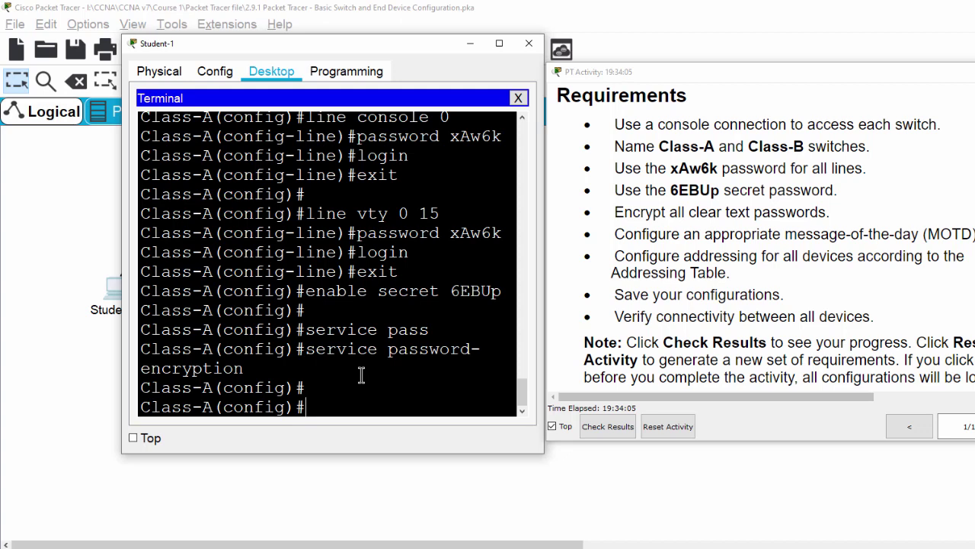
Step: Enter a banner motd stating the device is monitored and unauthorized access is prohibited
type("banner motd \"")
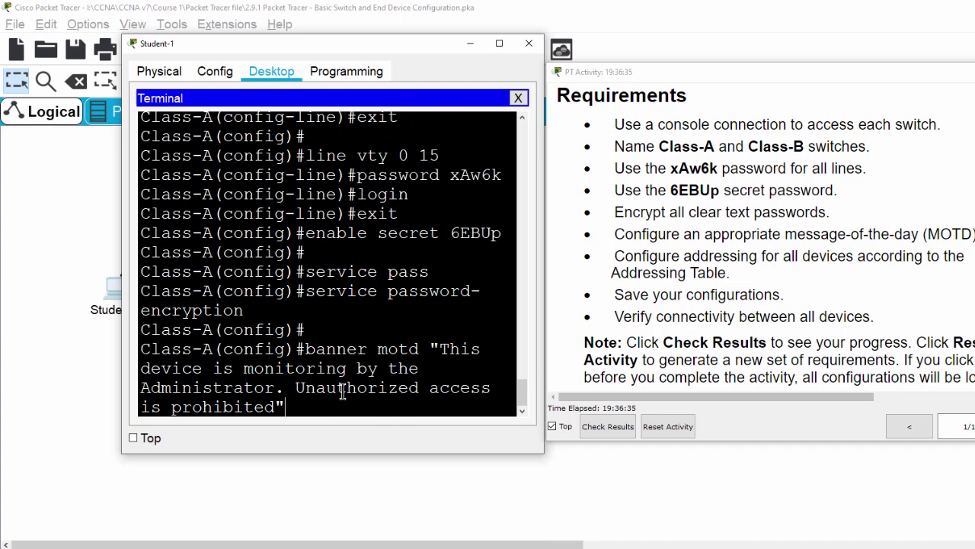
key("Return")
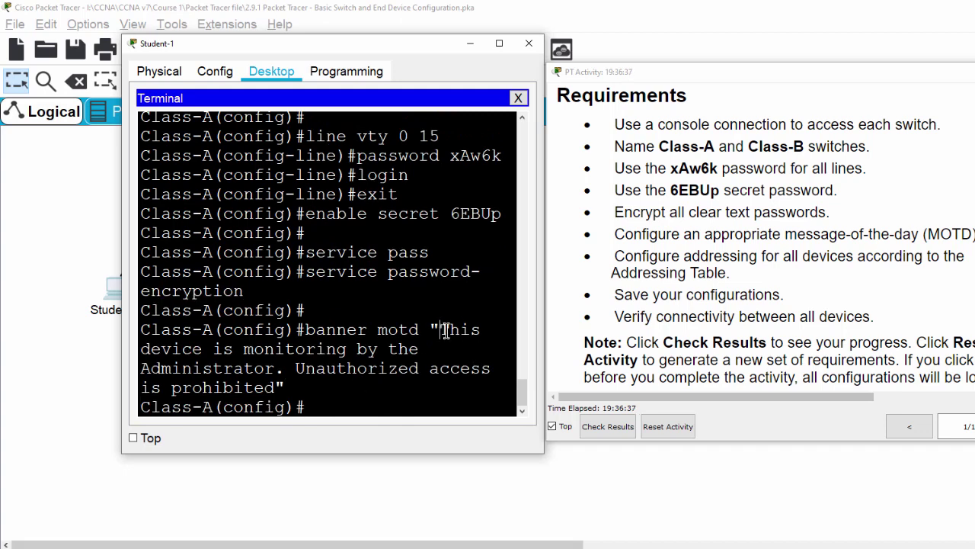
left_click_drag(442, 329, 286, 386)
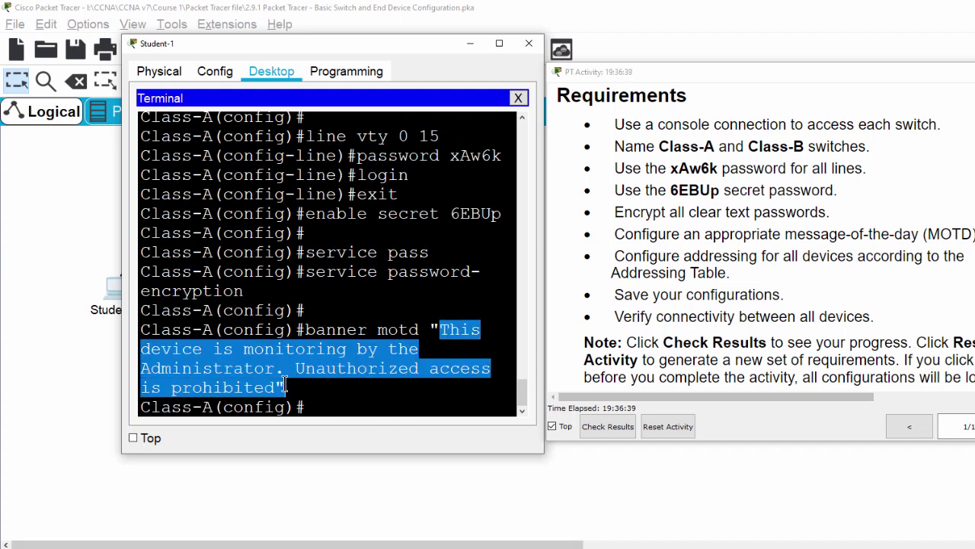
left_click(348, 400)
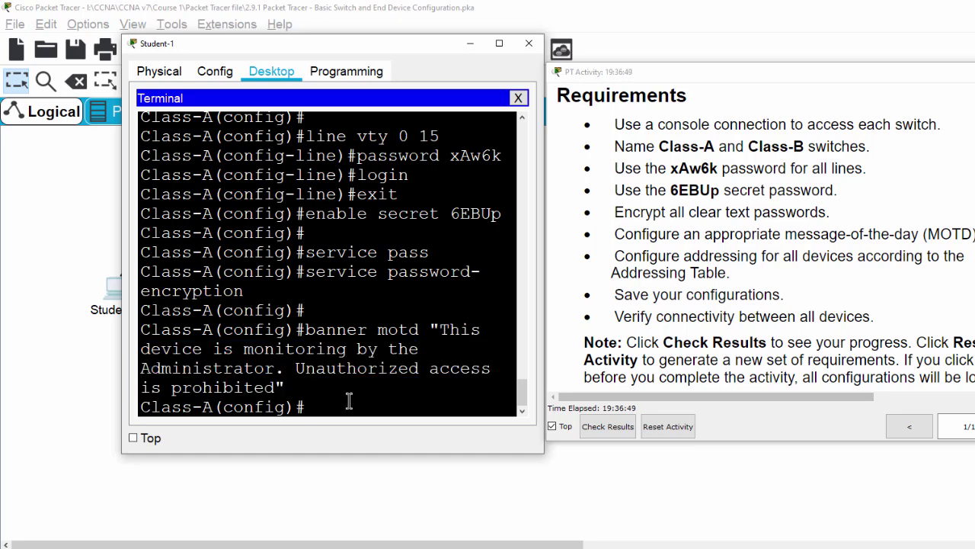
Step: Check the Addressing Table, enter int vlan 1 and start the ip add command
scroll(870, 300, "up", 10)
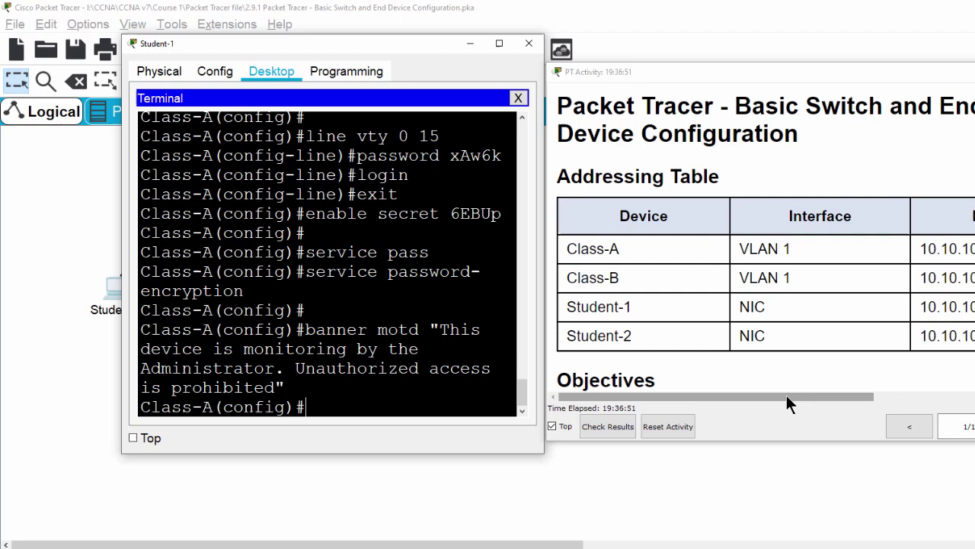
left_click_drag(787, 394, 795, 396)
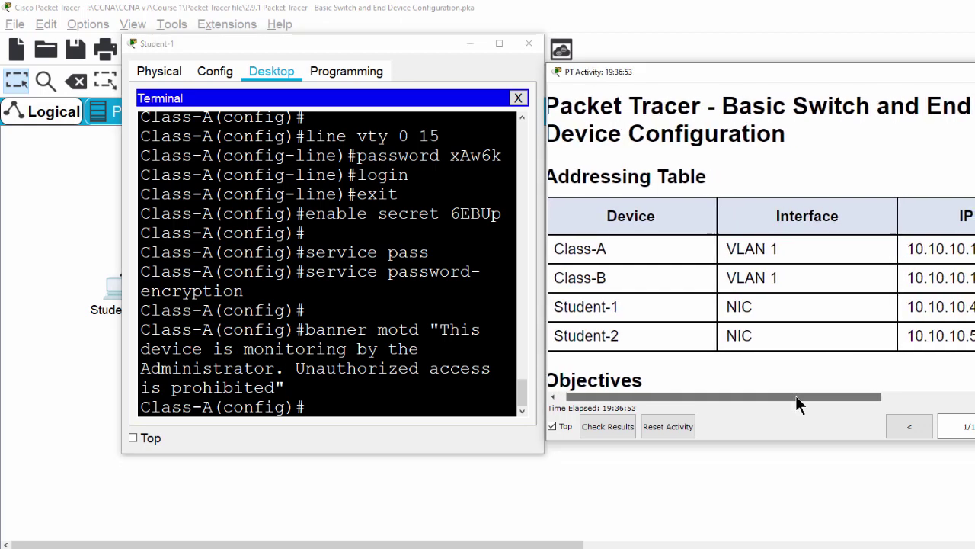
left_click(337, 413)
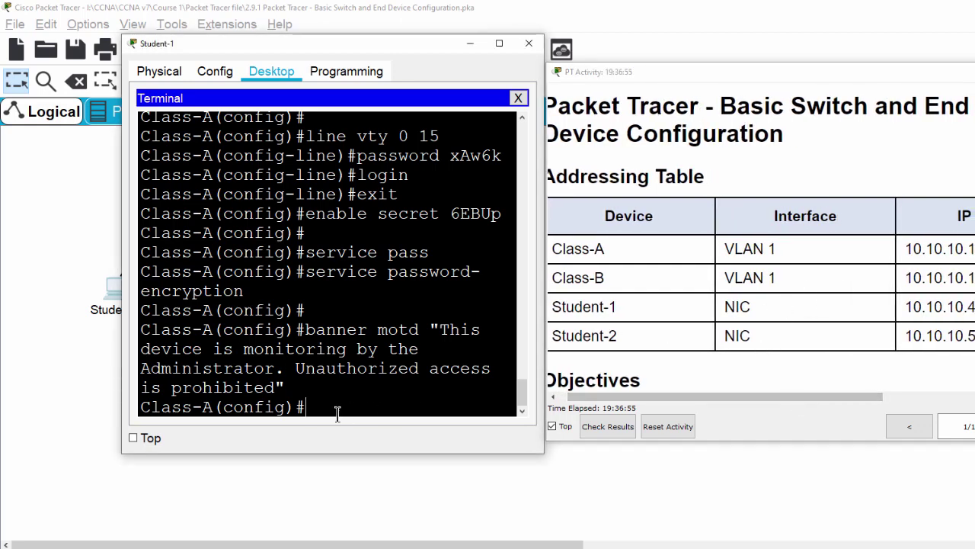
type("int vlan")
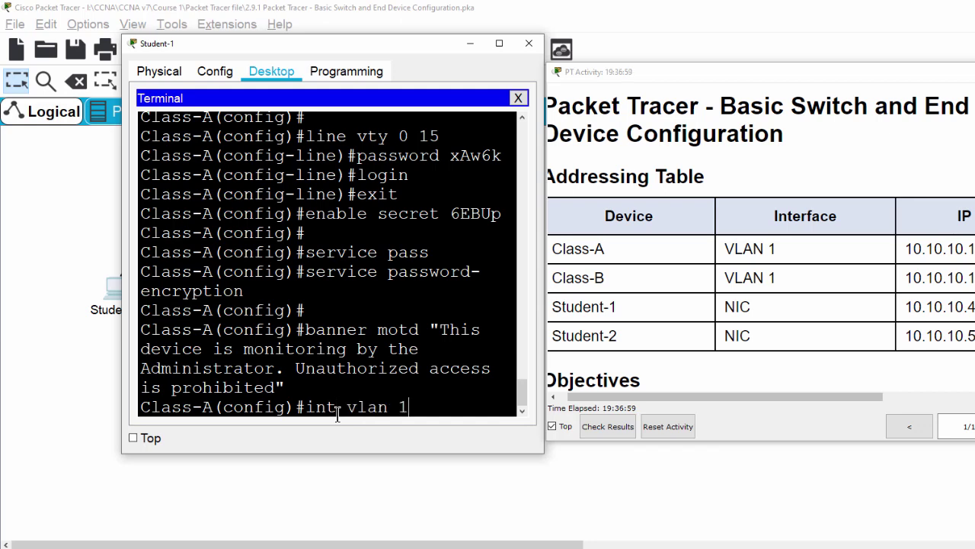
type(" 1")
key("Return")
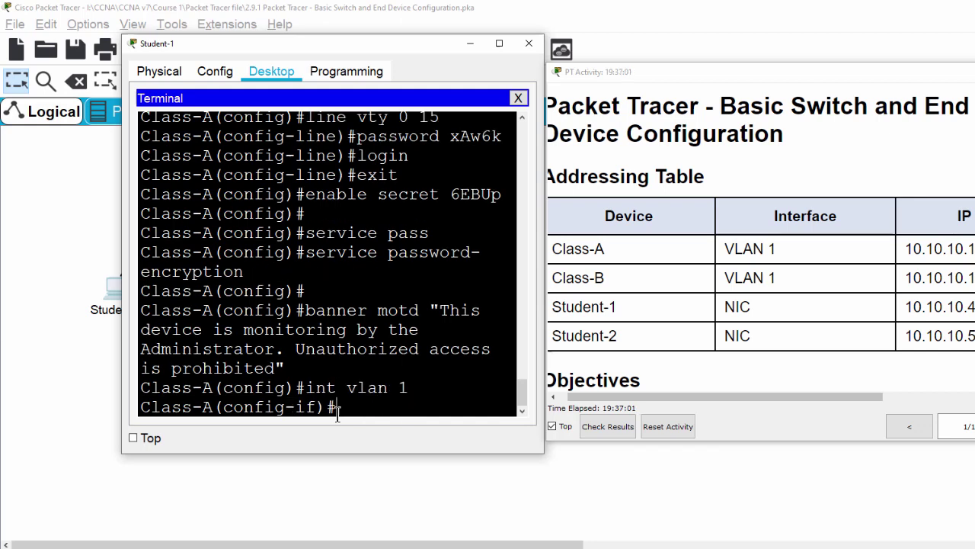
type("ip add")
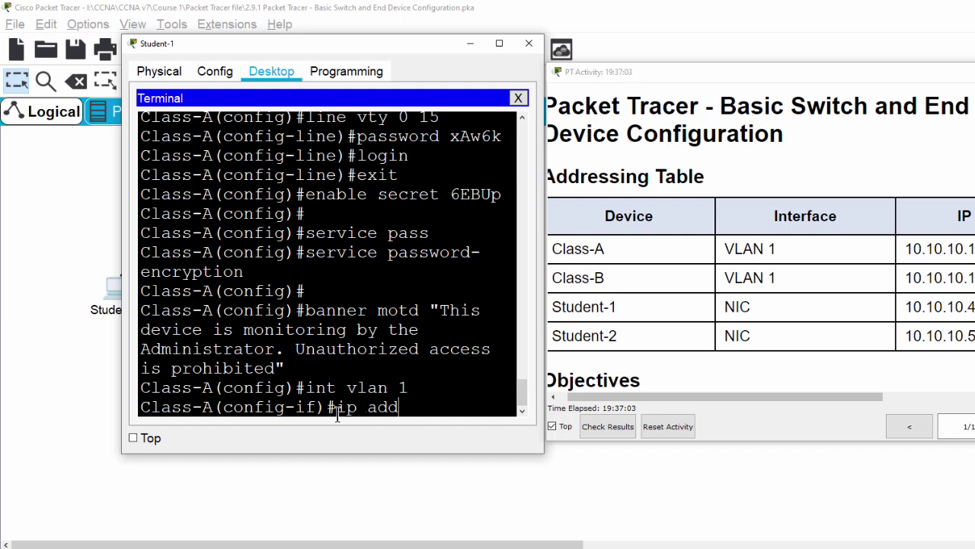
type(" 10.10.10.10.")
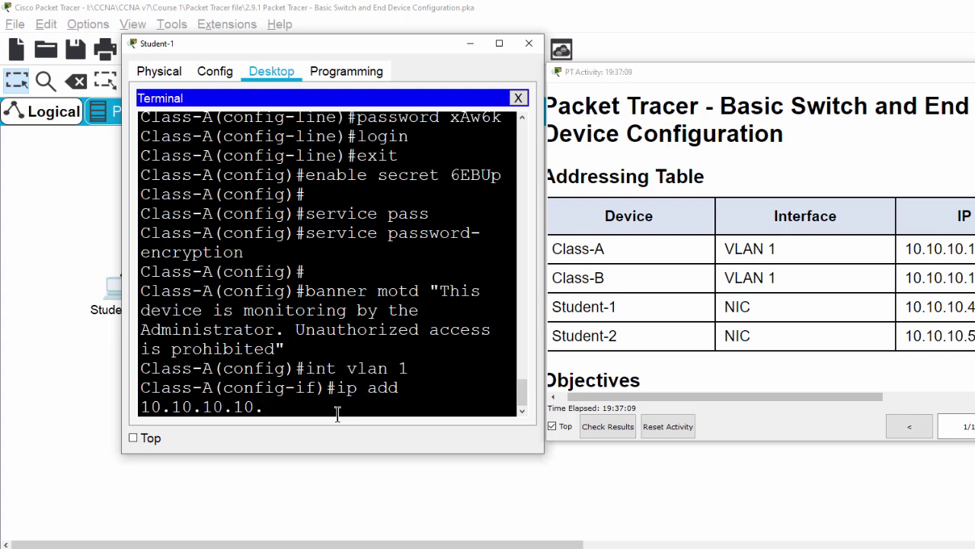
type("100")
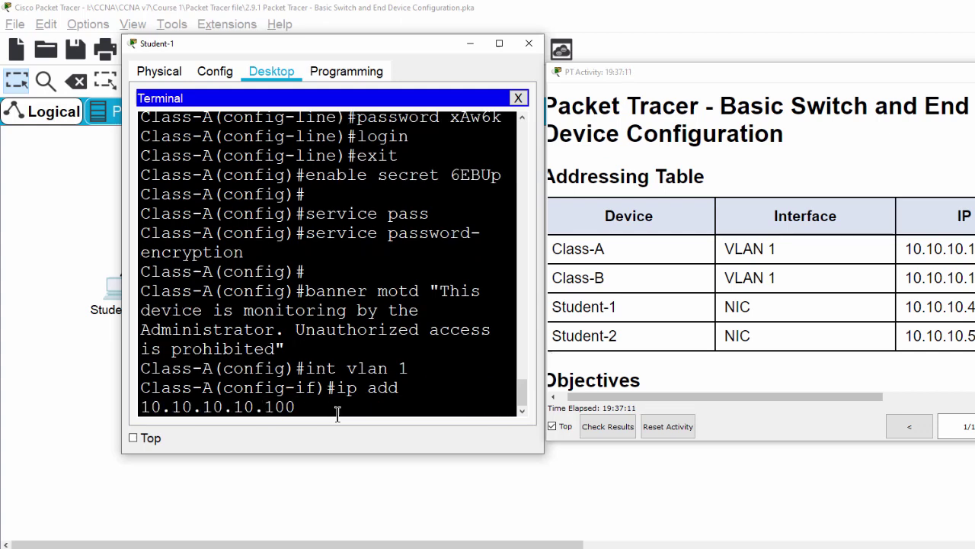
Step: Take the 255.255.255.0 mask from the addressing table and submit the VLAN 1 address command
left_click_drag(731, 396, 931, 396)
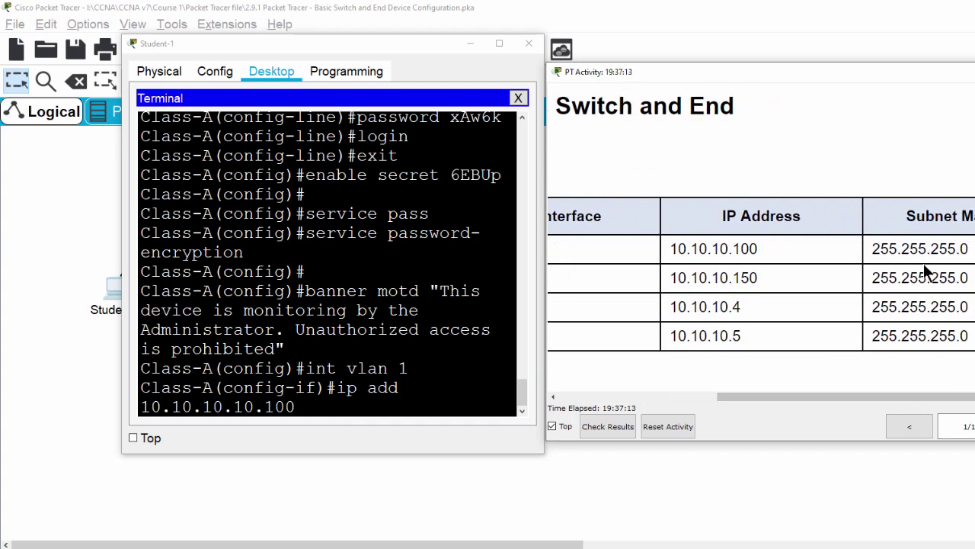
left_click_drag(873, 248, 968, 249)
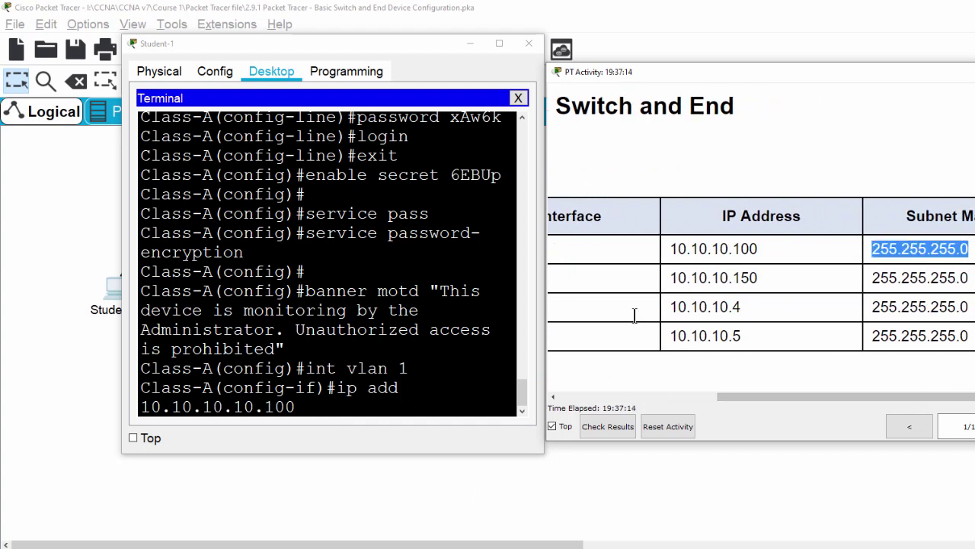
left_click(322, 412)
type("255.25")
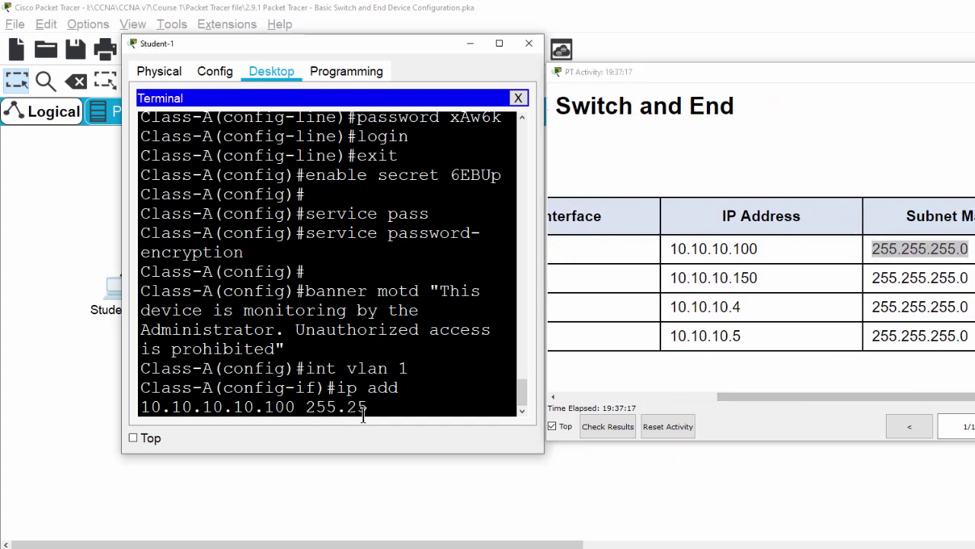
type("5.255.0")
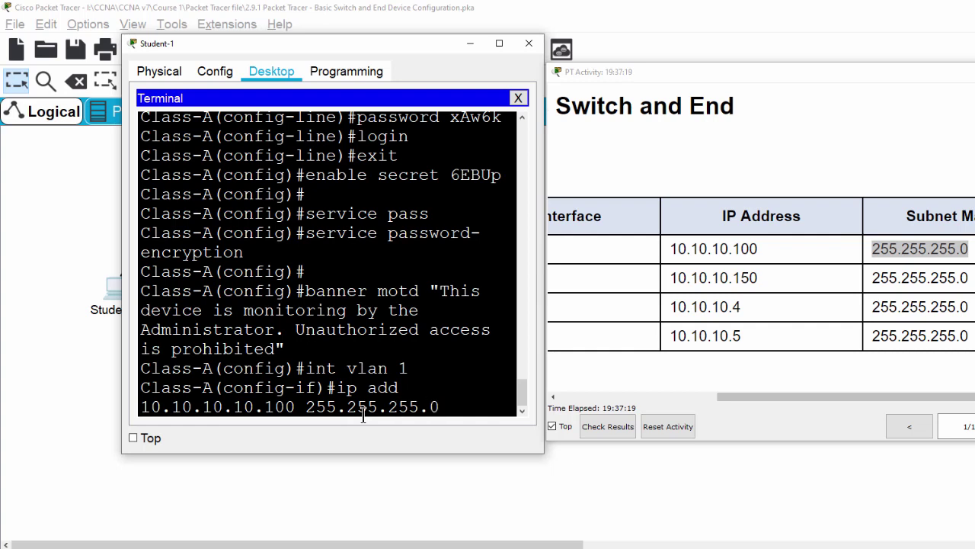
key("Return")
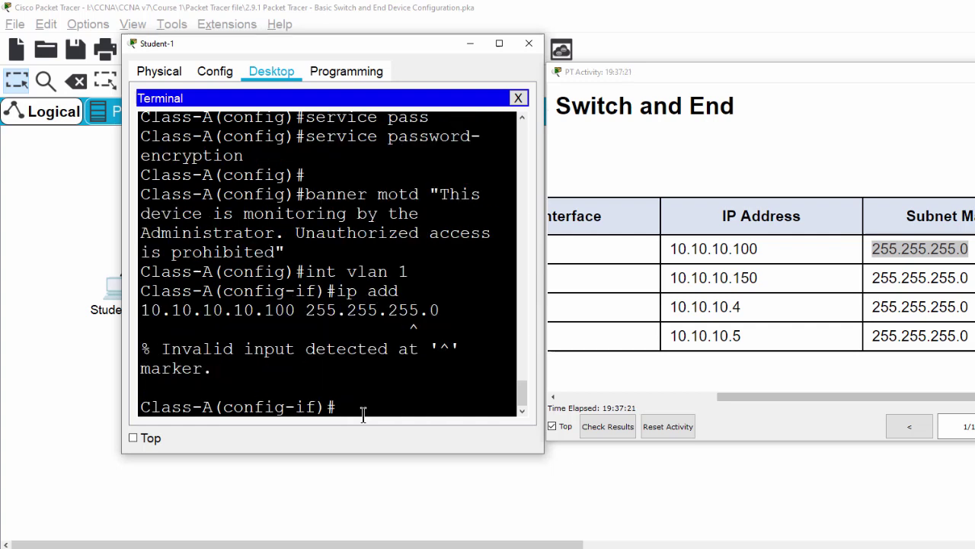
Step: Correct the address to 10.10.10.100 255.255.255.0 and enable VLAN 1 with no shut
key("Up")
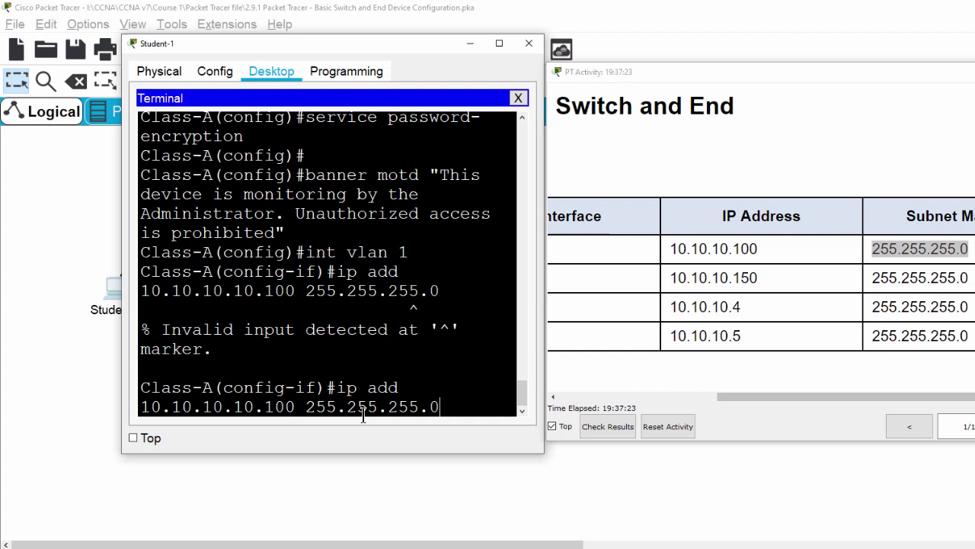
key("Left")
key("Left")
key("Left")
key("Left")
key("Left")
key("Left")
key("Left")
key("Left")
key("Left")
key("Left")
key("Left")
key("Left")
key("Left")
key("BackSpace")
key("BackSpace")
key("BackSpace")
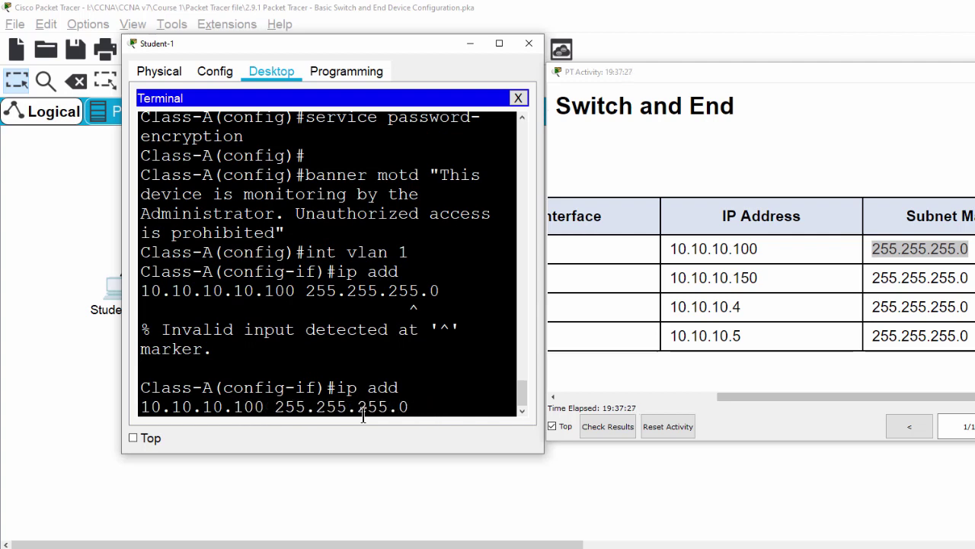
key("Return")
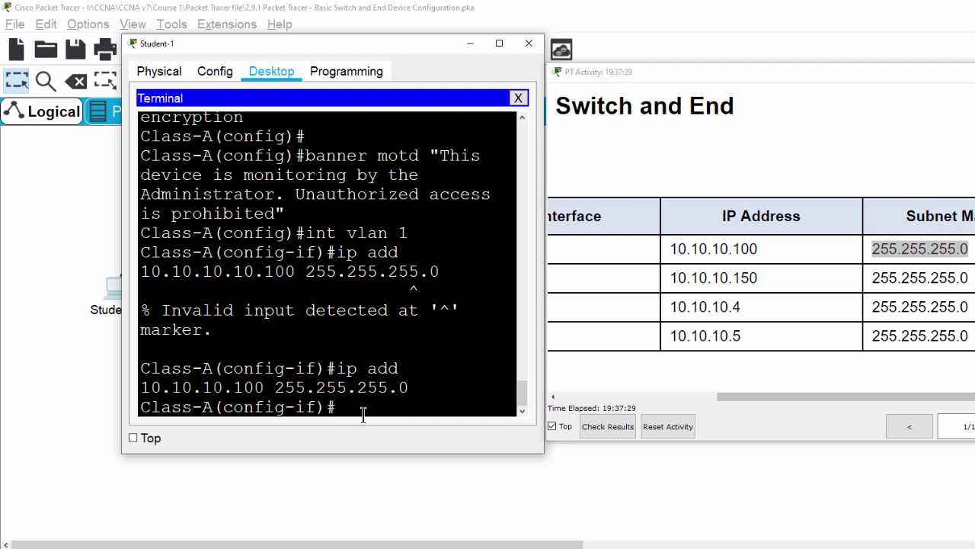
key("Return")
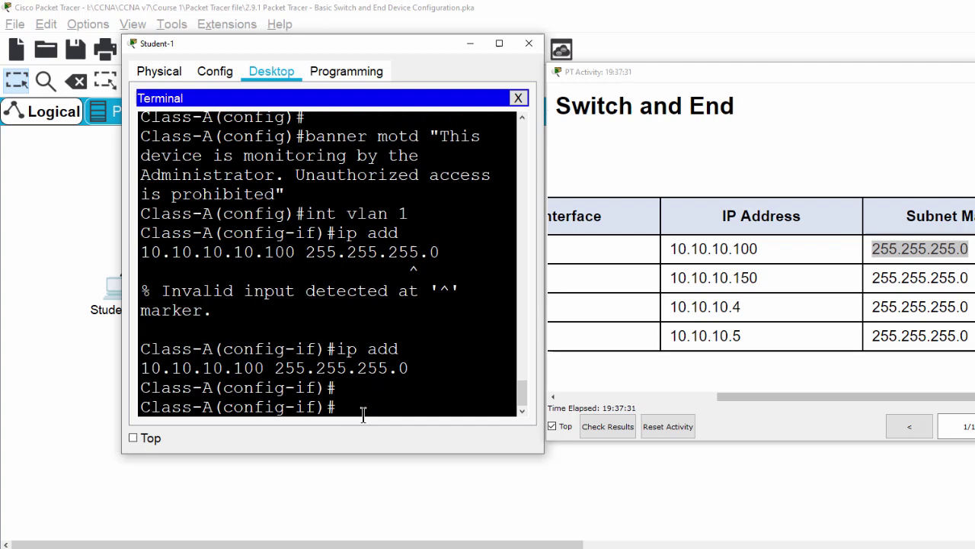
type("n")
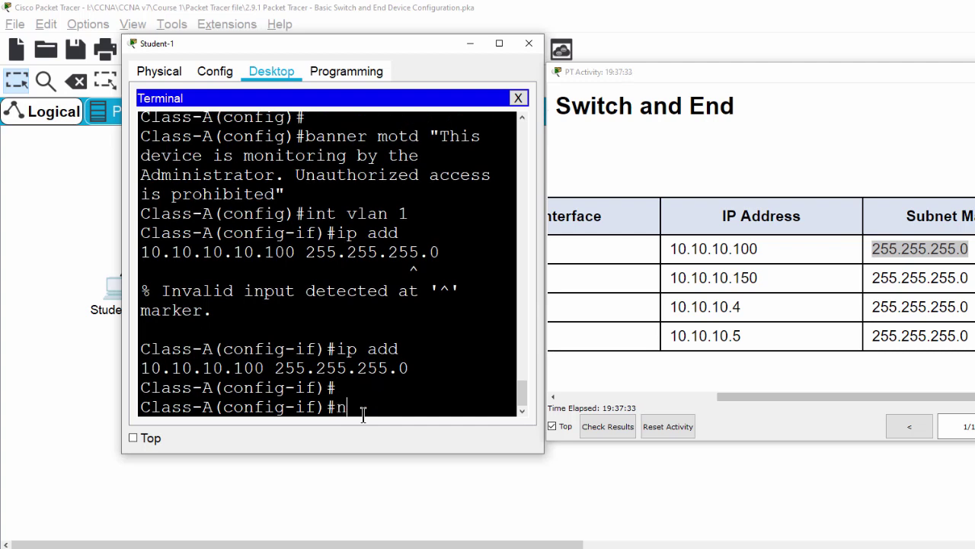
type("o shut")
key("Return")
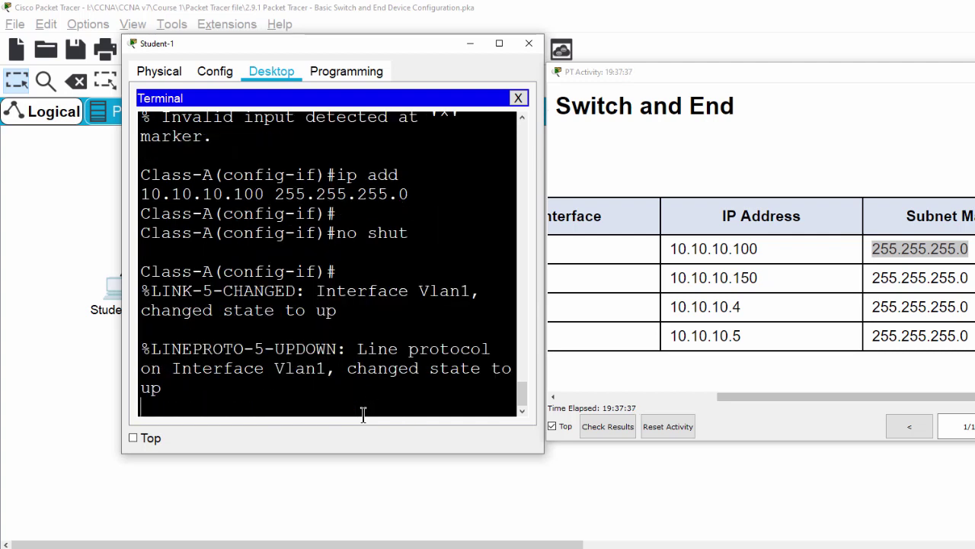
key("Return")
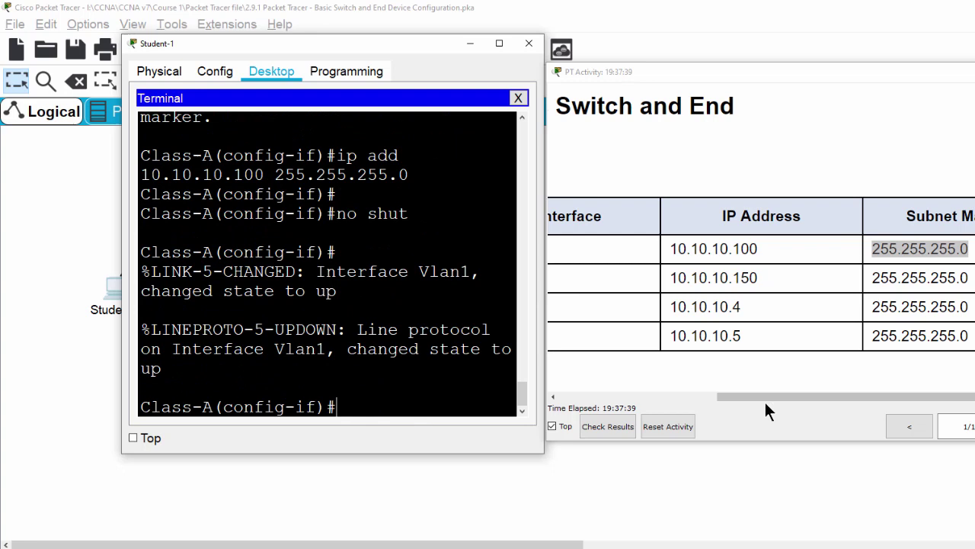
Step: Review the Student-1 and Student-2 entries in the addressing table and close Student-1's terminal
left_click(757, 402)
left_click_drag(757, 402, 675, 414)
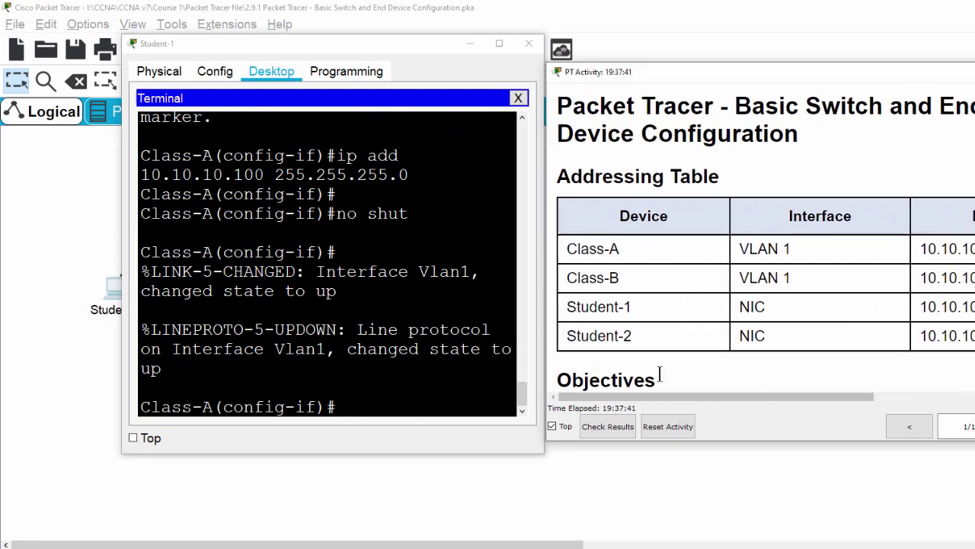
left_click_drag(576, 308, 639, 312)
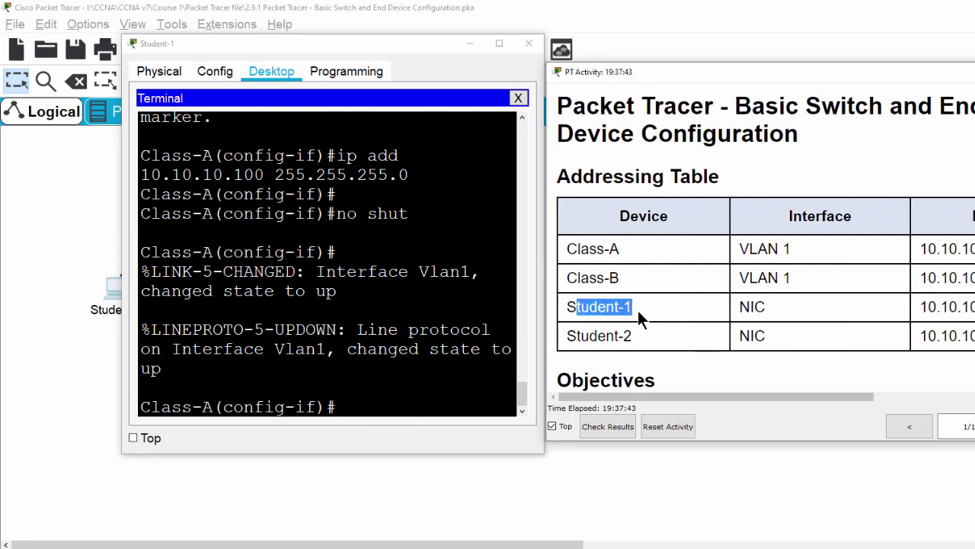
left_click_drag(567, 336, 638, 345)
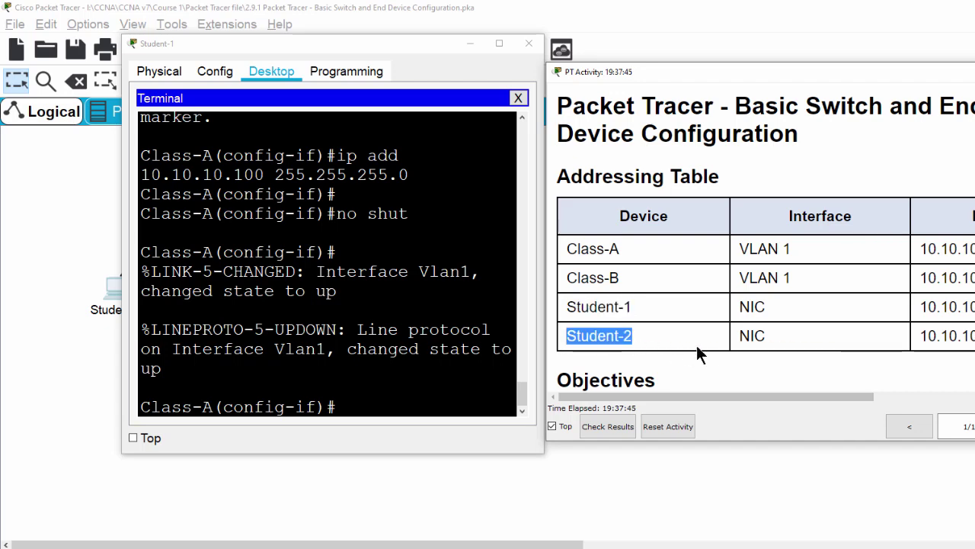
left_click(106, 303)
left_click(106, 303)
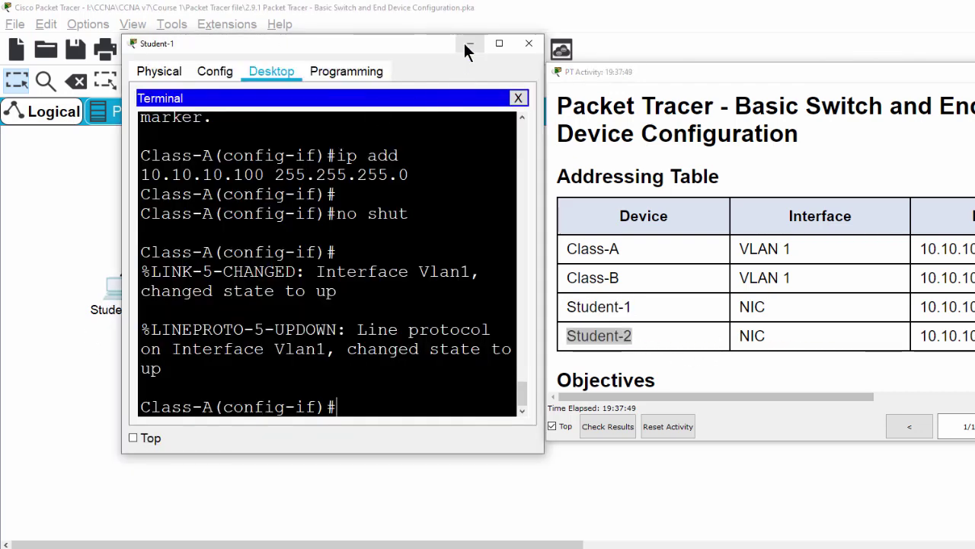
left_click(128, 239)
left_click(119, 296)
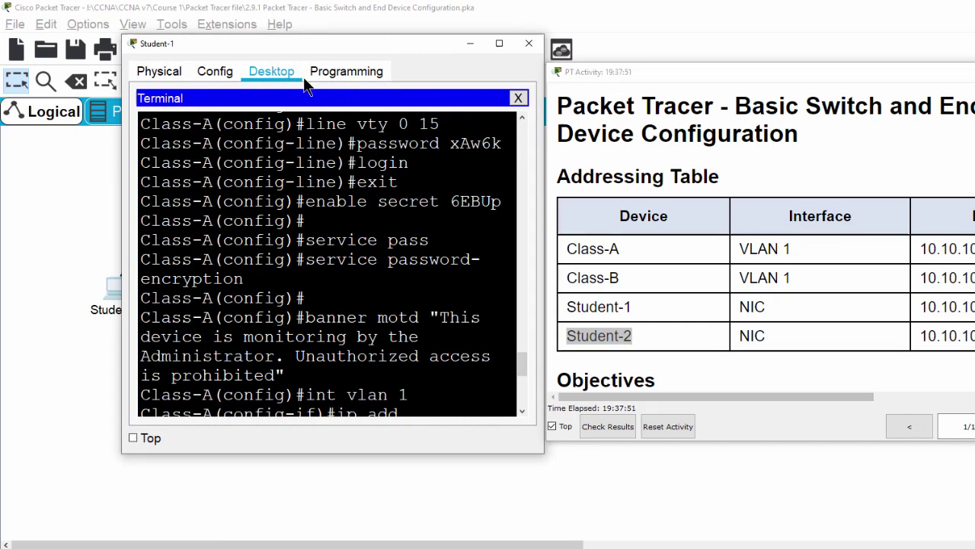
left_click(172, 236)
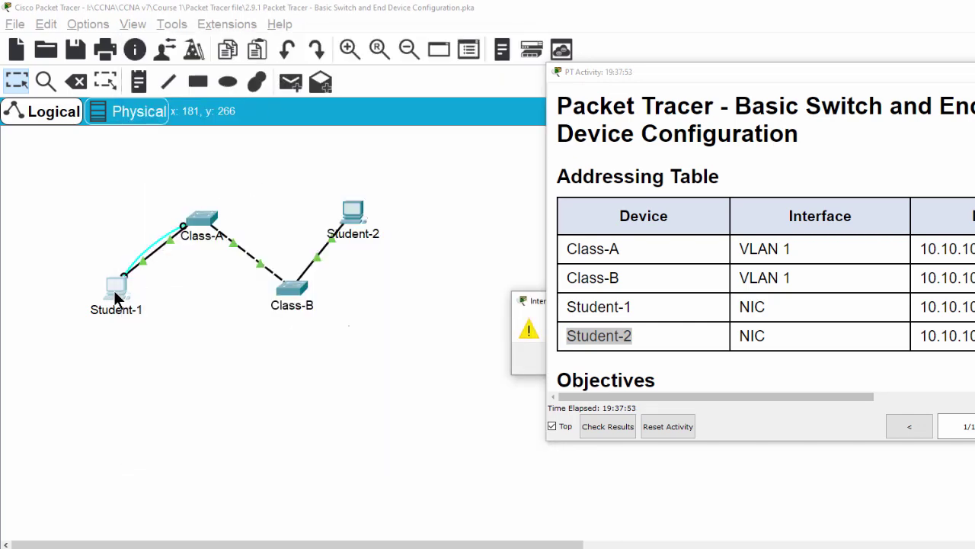
Step: Open Student-1's IP Configuration and enter IP address 10.10.10.4
left_click(115, 286)
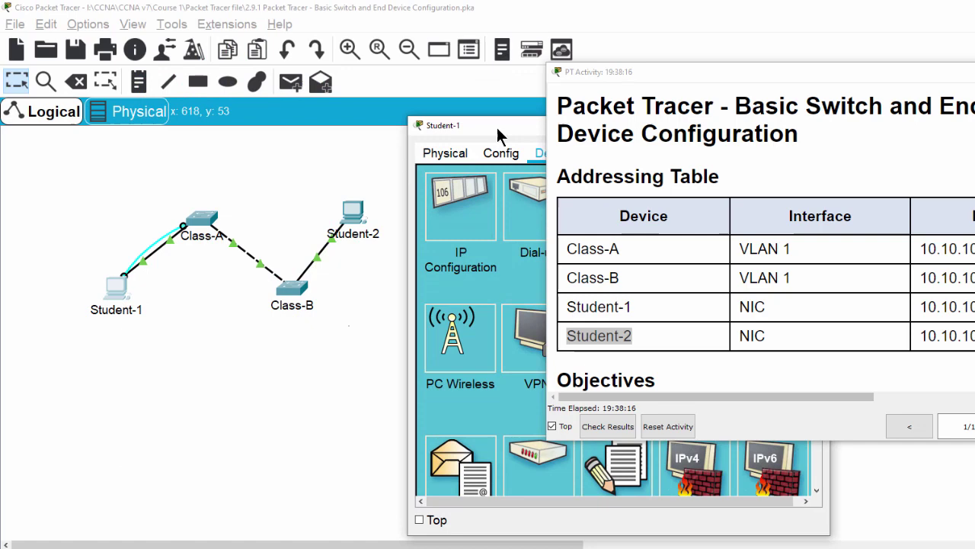
left_click_drag(491, 127, 194, 55)
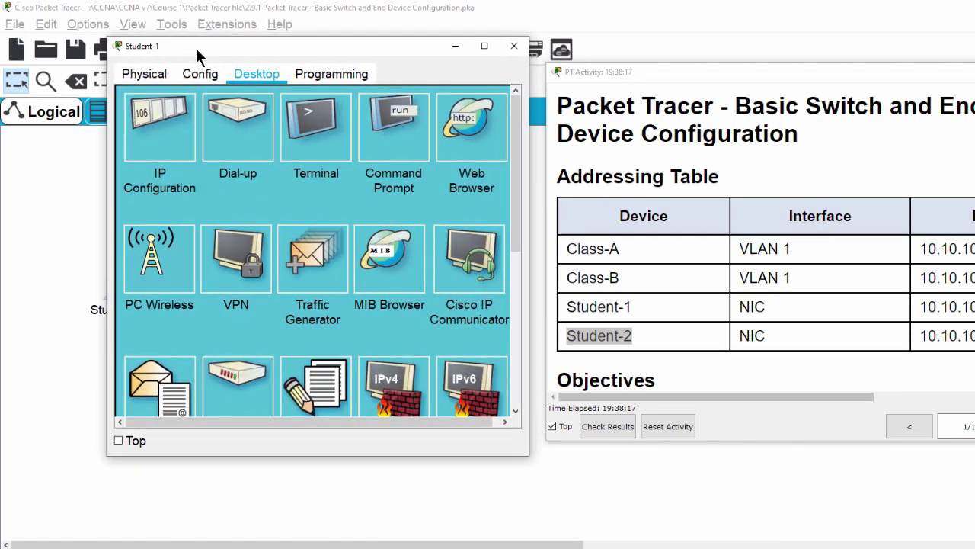
left_click(172, 152)
left_click(277, 179)
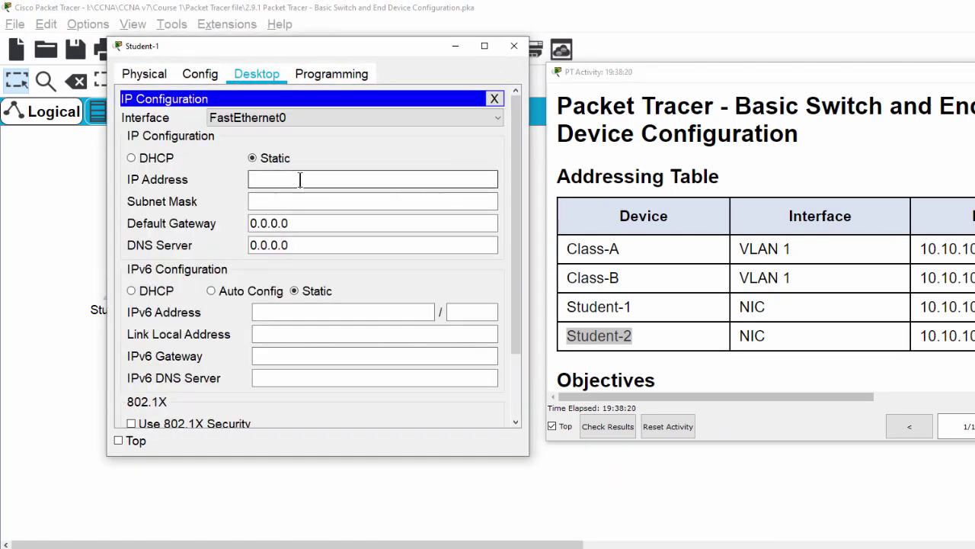
left_click(838, 311)
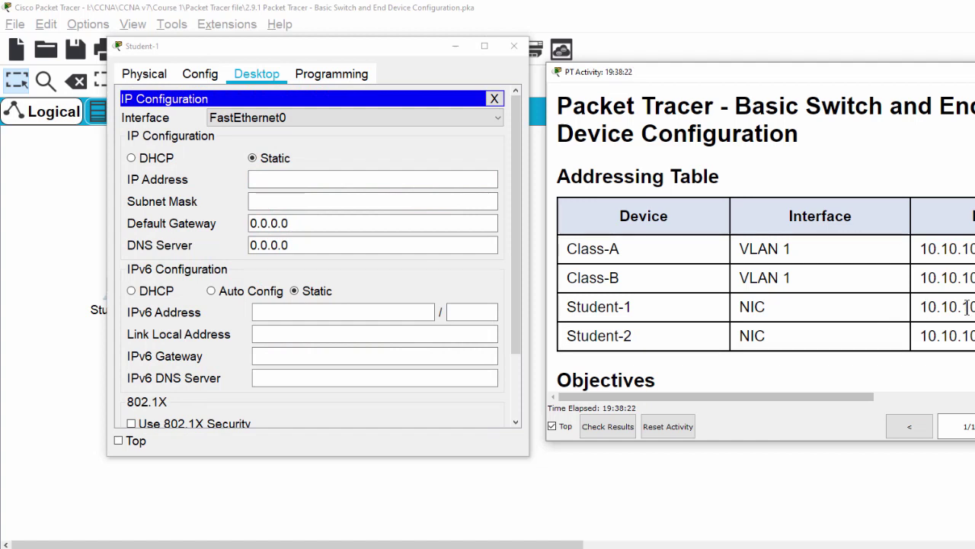
left_click_drag(927, 307, 974, 307)
left_click(305, 179)
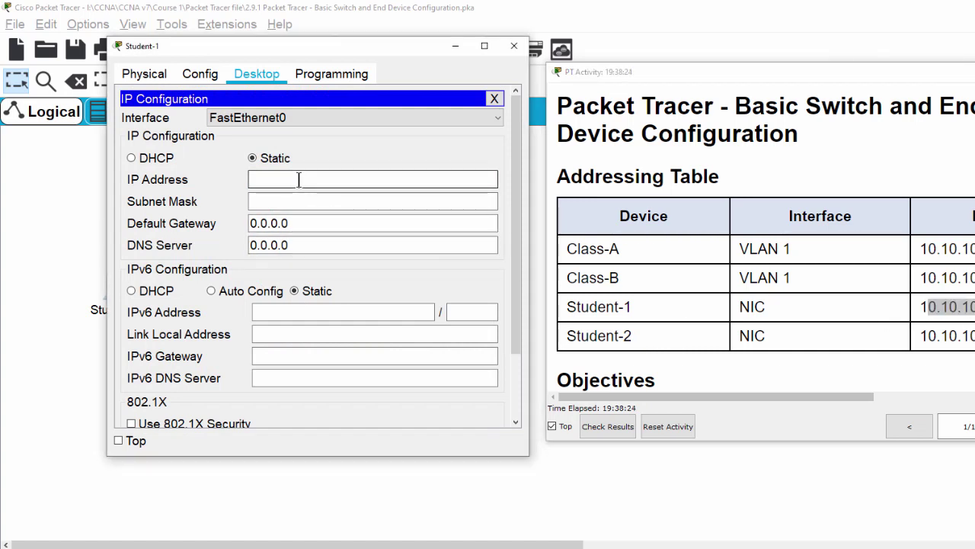
type("10.10.10")
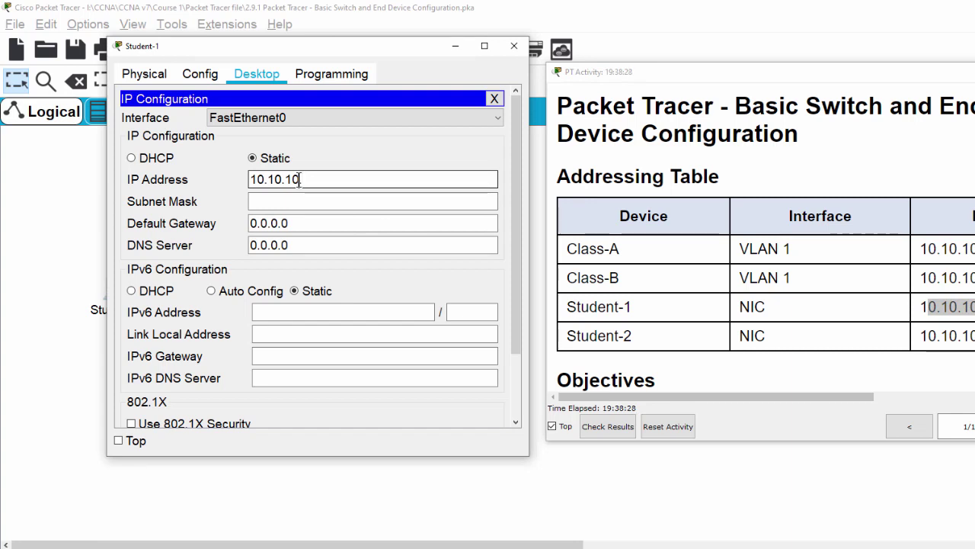
type(".4")
Step: Correct Student-1's subnet mask to 255.255.255.0 and close its settings
left_click(277, 201)
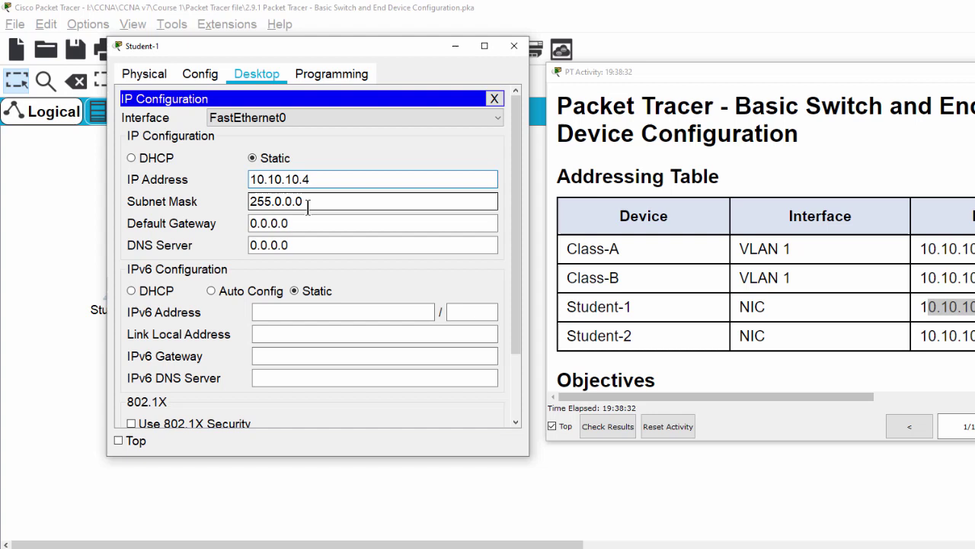
key("Delete")
type("255.")
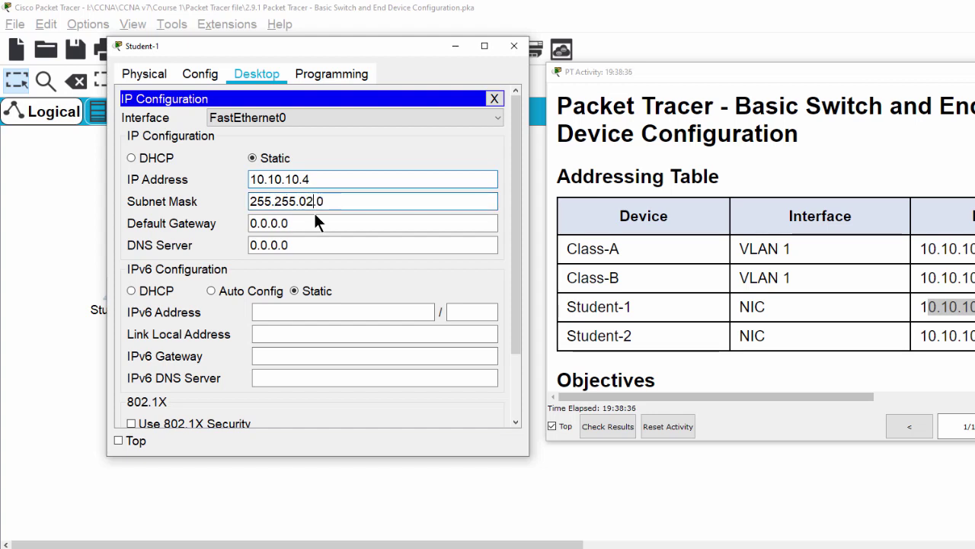
key("BackSpace")
type("255.")
left_click(515, 50)
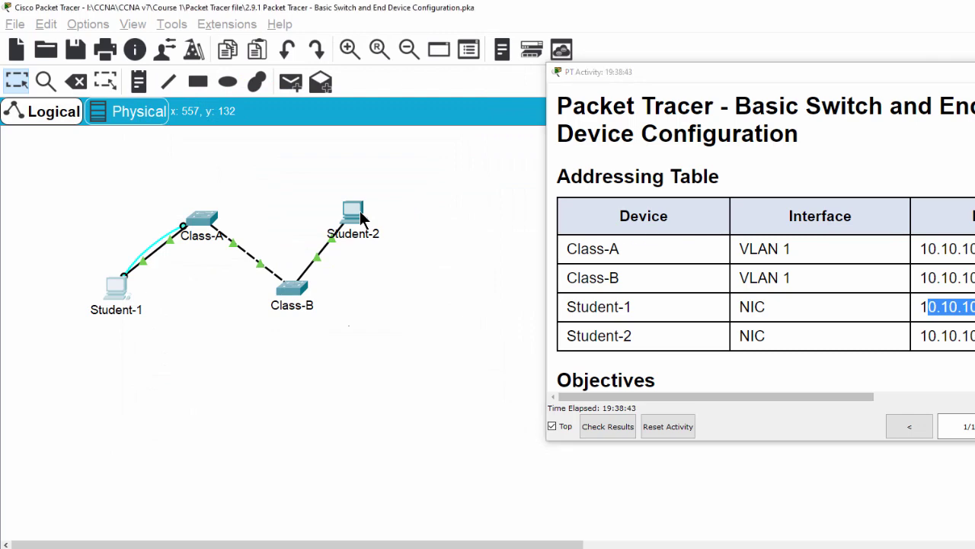
Step: In Student-2's IP Configuration, enter IP 10.10.10.5 and subnet mask 255.255.255.0
left_click(373, 218)
left_click_drag(506, 128, 185, 66)
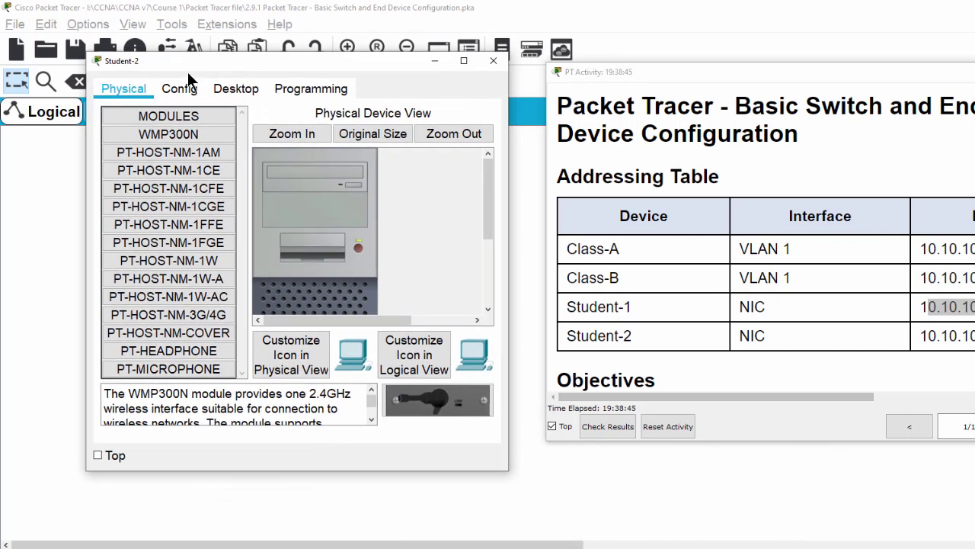
left_click(237, 89)
left_click(183, 171)
left_click(304, 195)
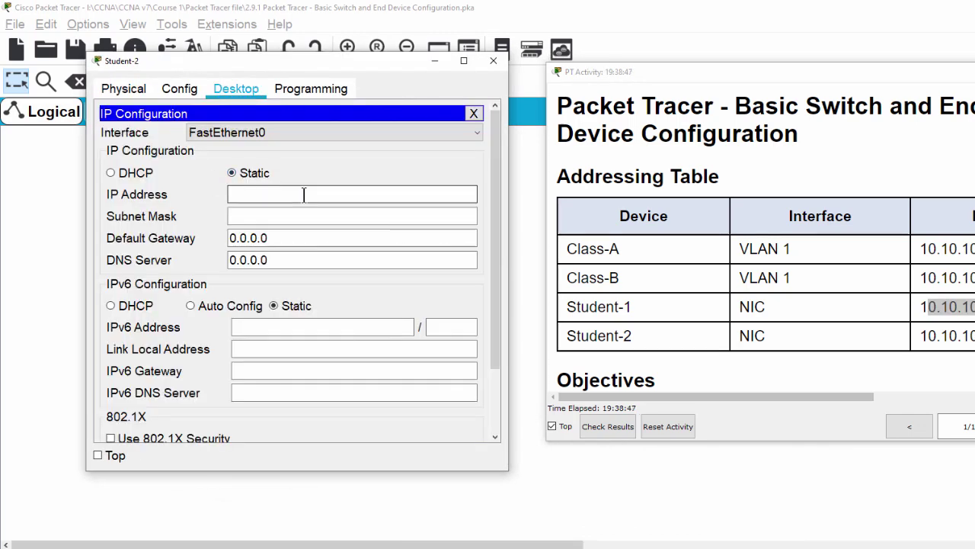
type("10.10")
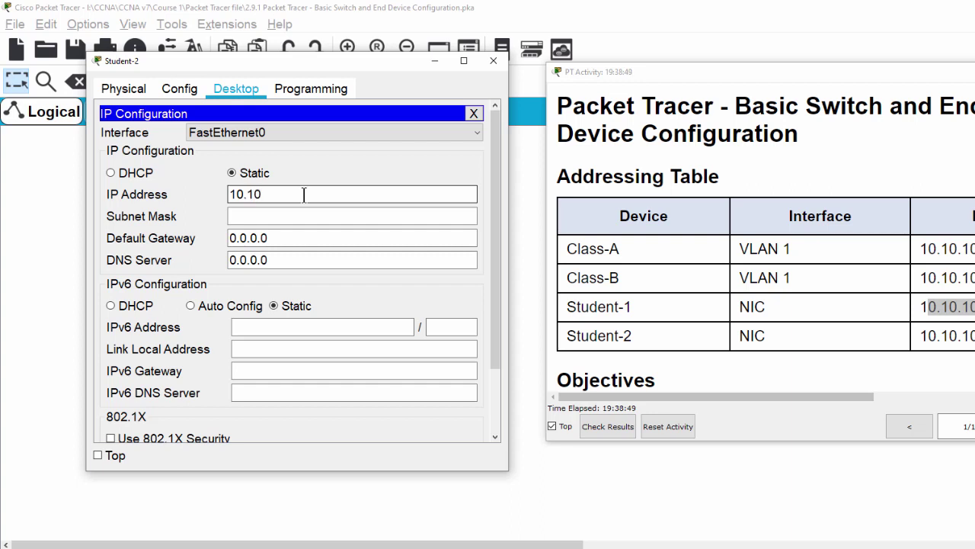
type(".10.5")
left_click(262, 216)
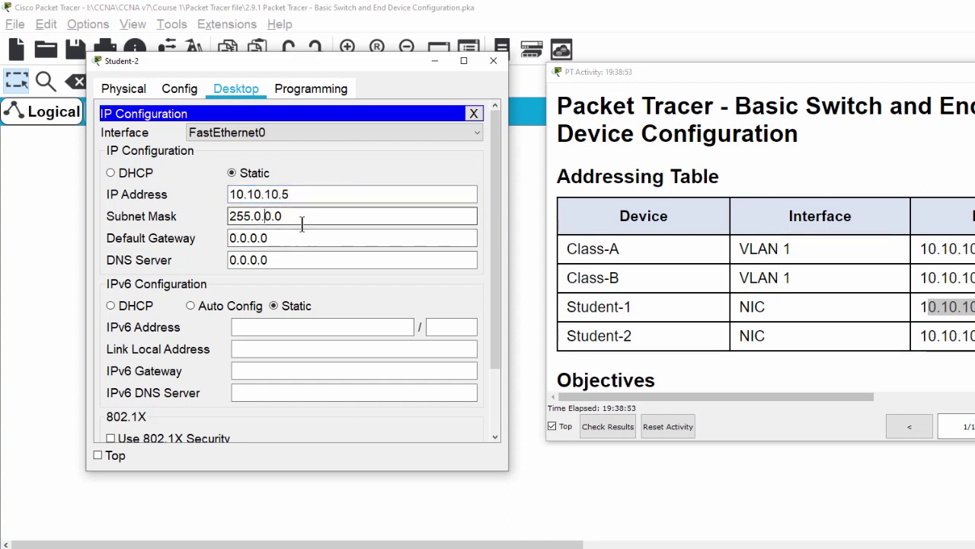
left_click_drag(302, 221, 257, 213)
type("255.255.0")
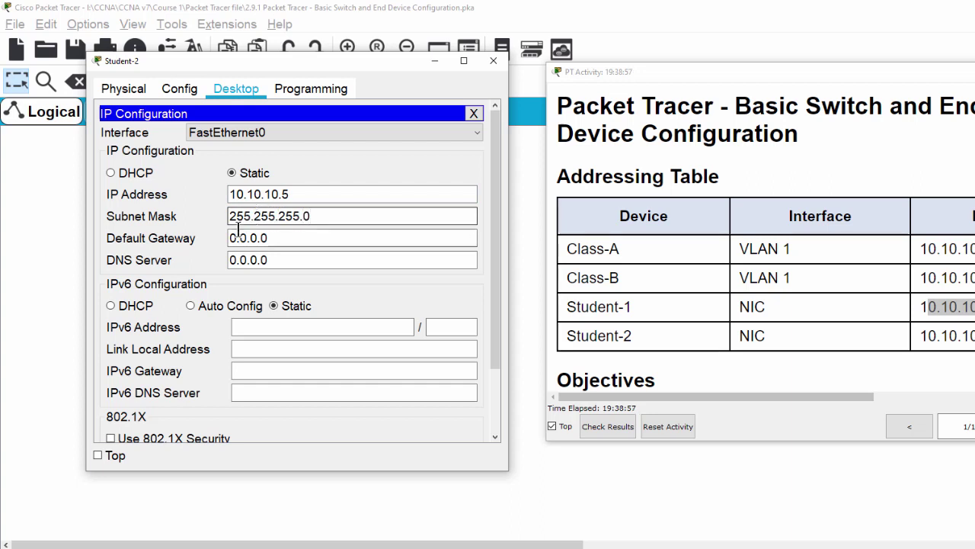
Step: Connect Student-1's terminal to the Class-A switch console, beside the activity instructions
left_click(494, 61)
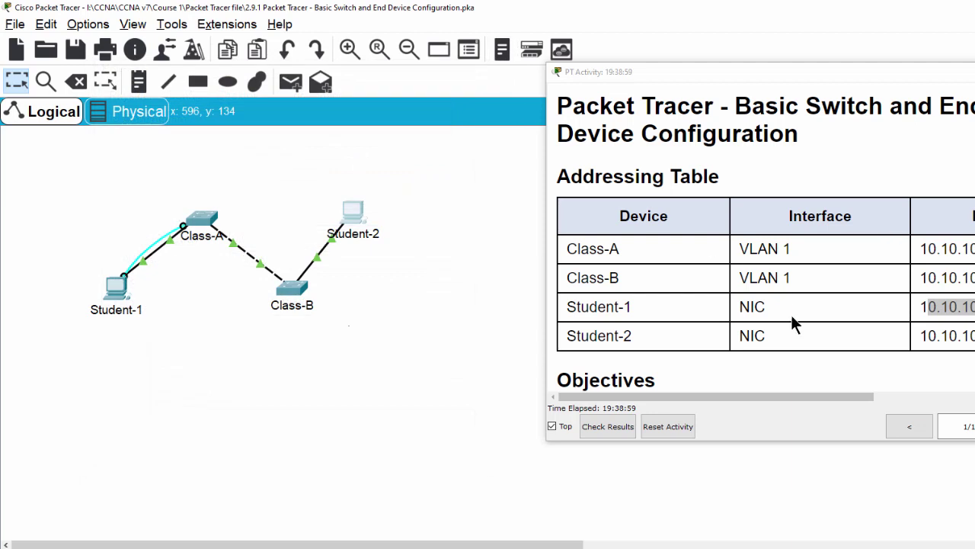
left_click(789, 397)
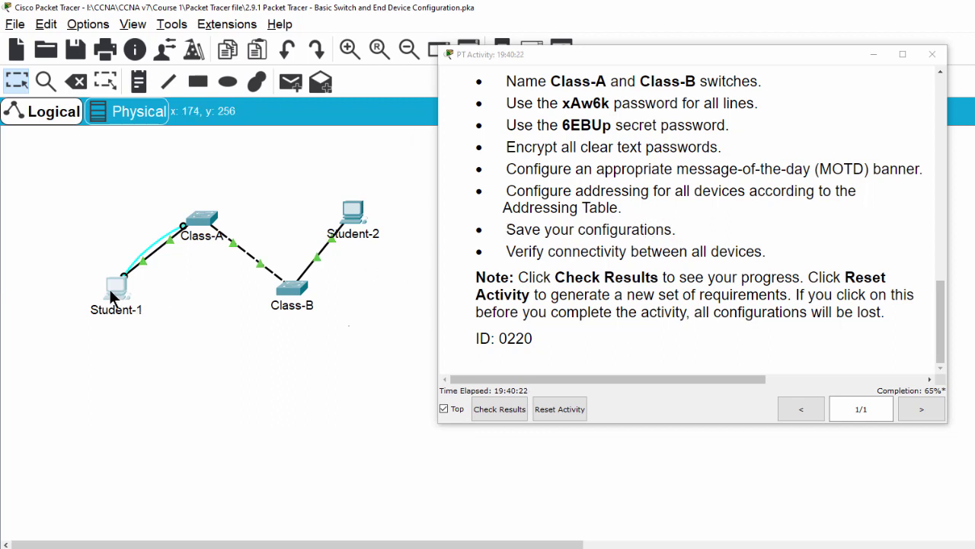
left_click(110, 297)
left_click_drag(430, 117, 90, 38)
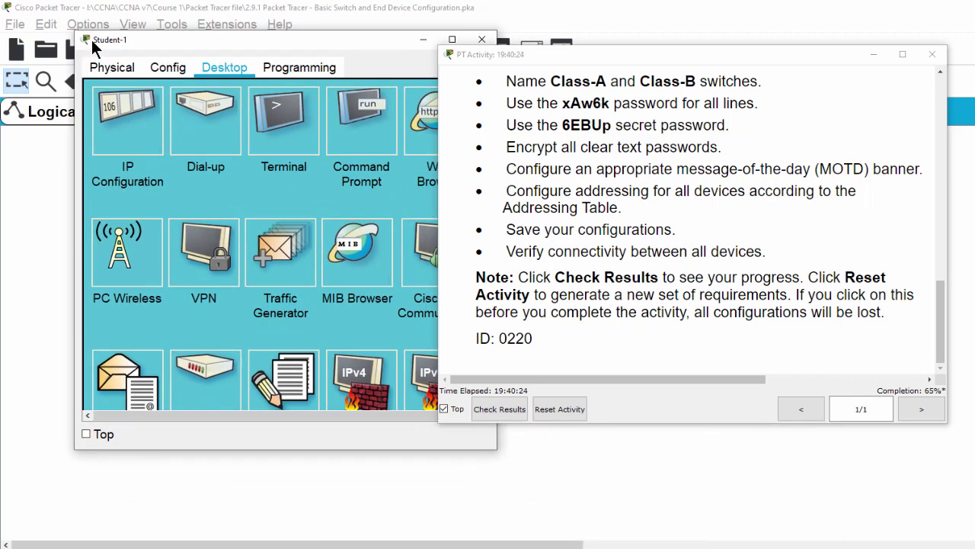
left_click(295, 141)
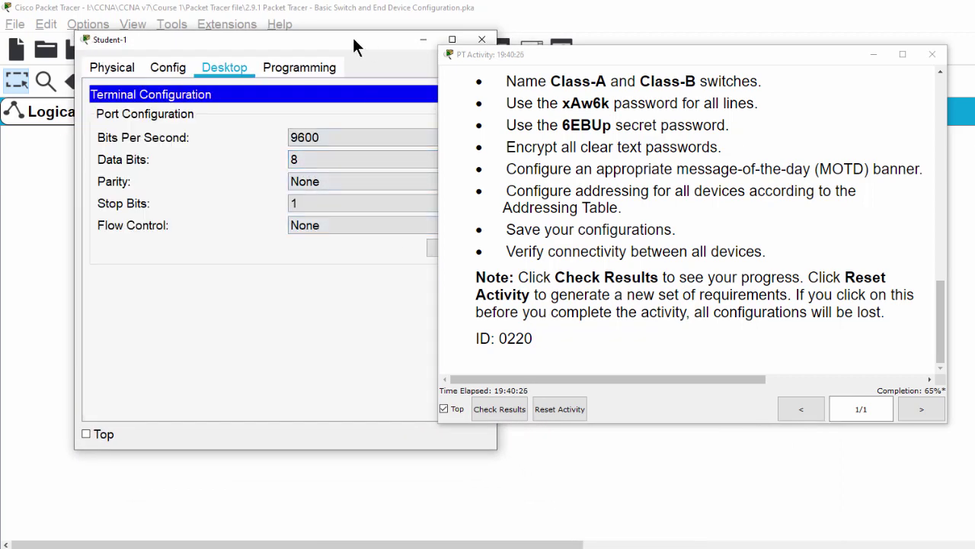
left_click_drag(354, 41, 303, 40)
left_click(405, 247)
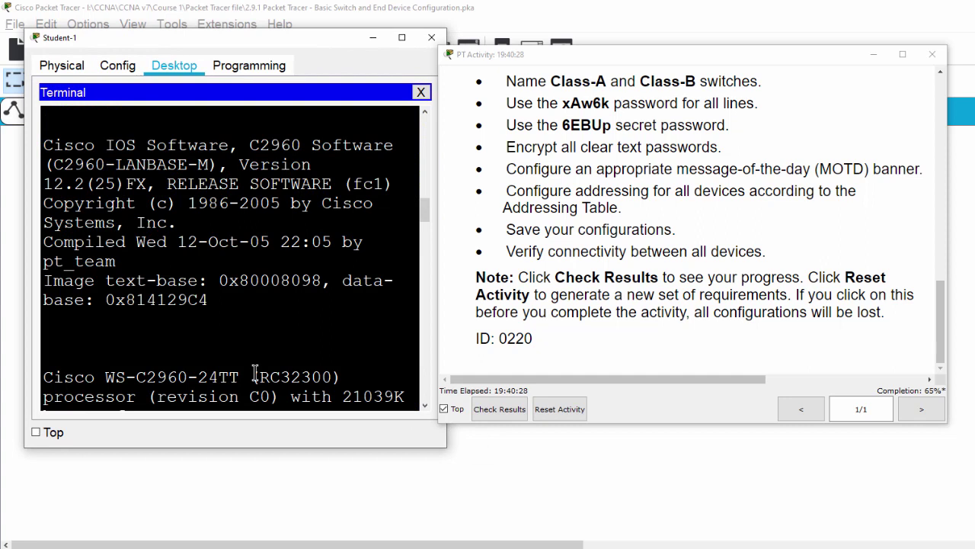
Step: Exit to privileged mode and run copy run start, saving to the default startup-config
type("exit")
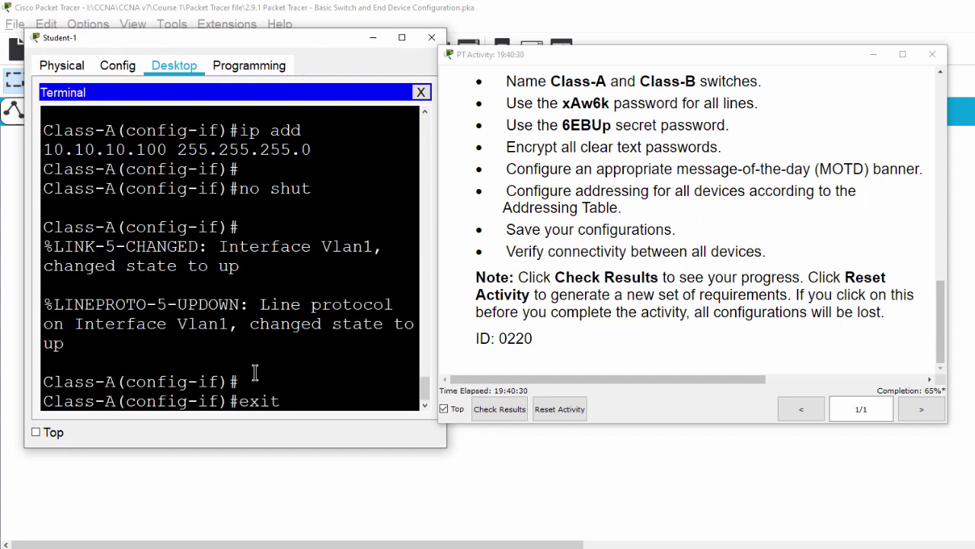
key("Return")
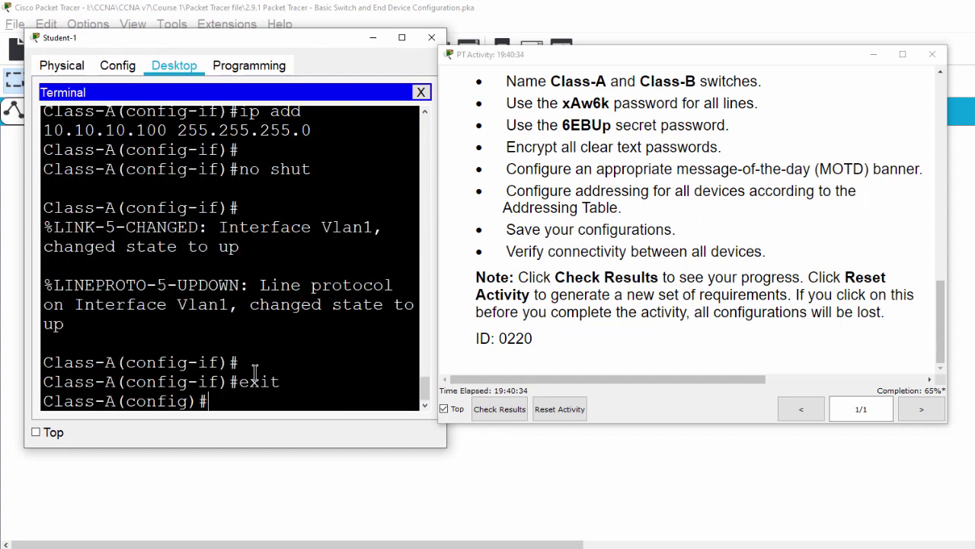
type("exit")
key("Return")
key("Return")
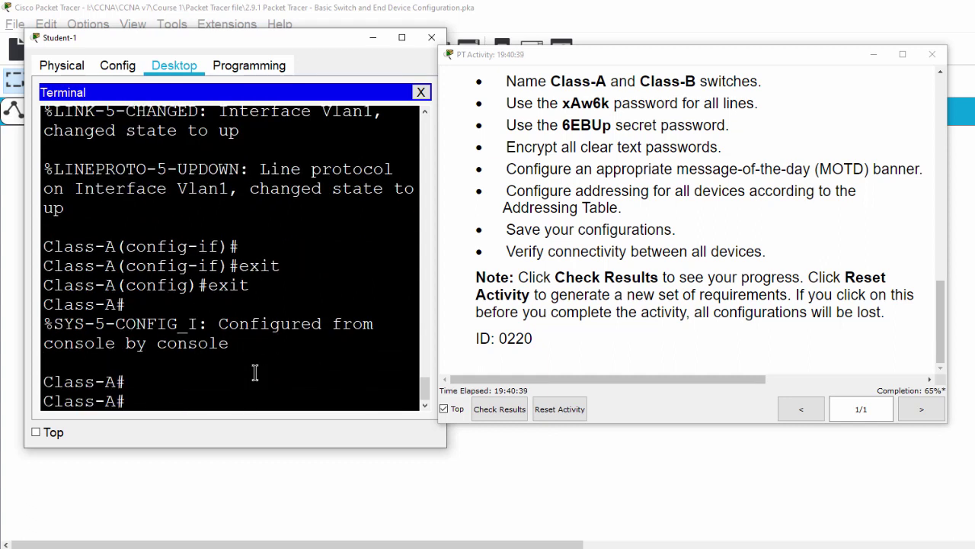
type("copy run sr")
key("BackSpace")
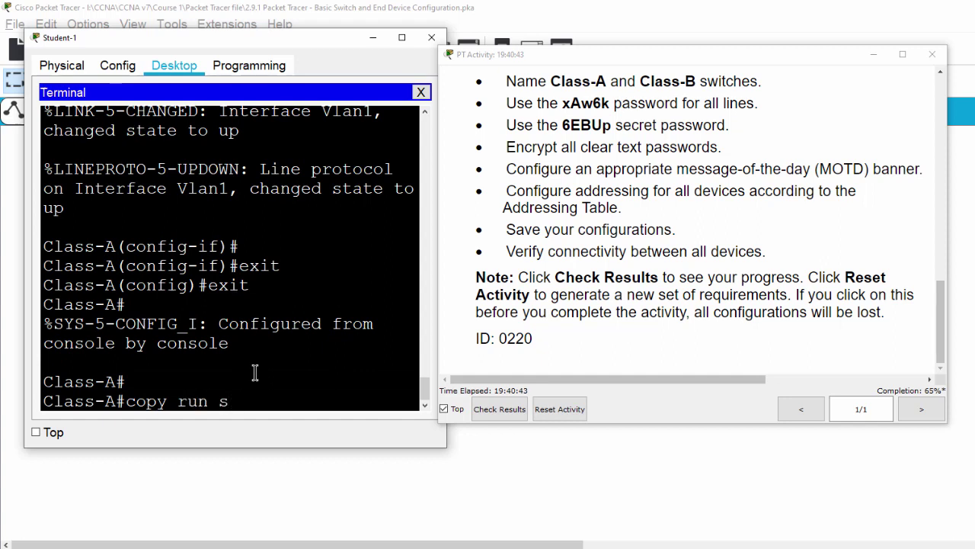
type("tart")
key("Return")
key("Return")
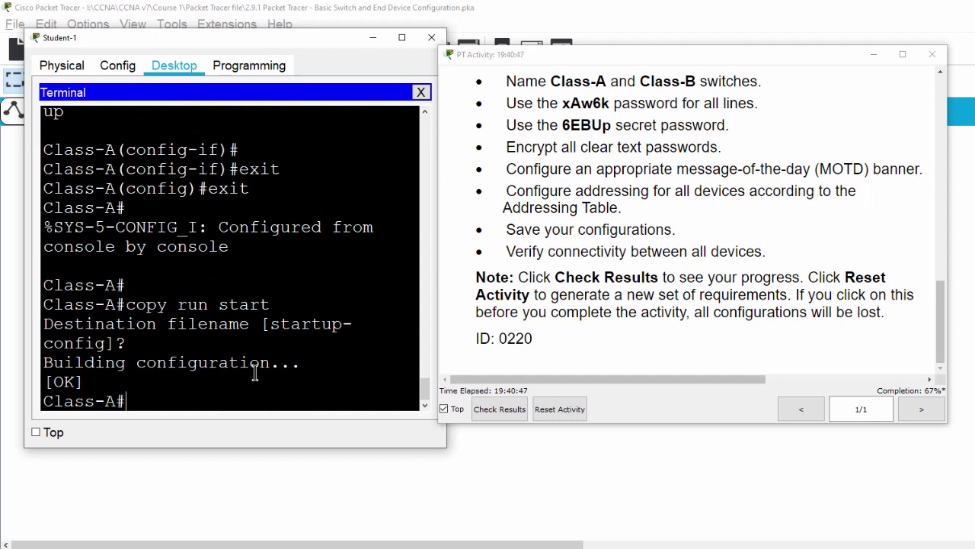
key("Return")
key("Return")
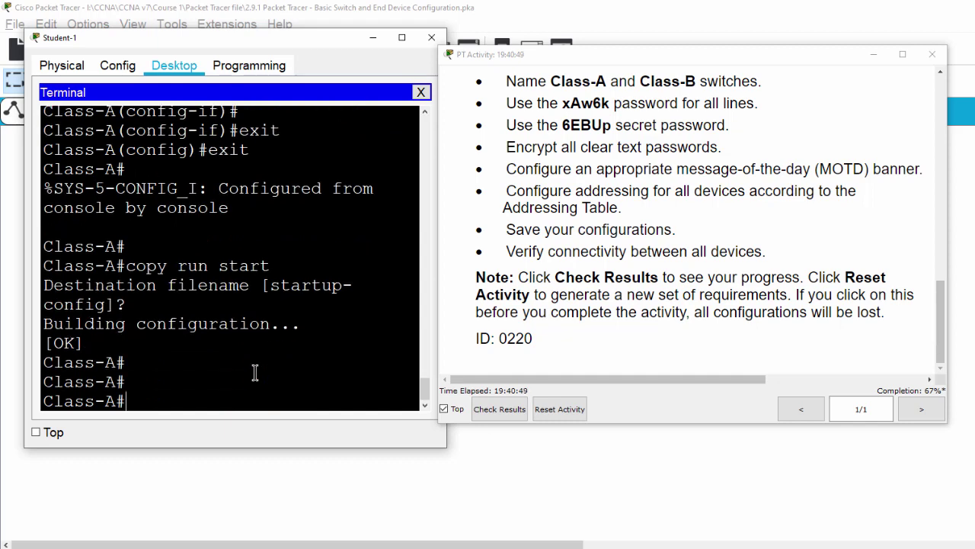
Step: Close Student-1's console terminal and open its Command Prompt instead
left_click(373, 38)
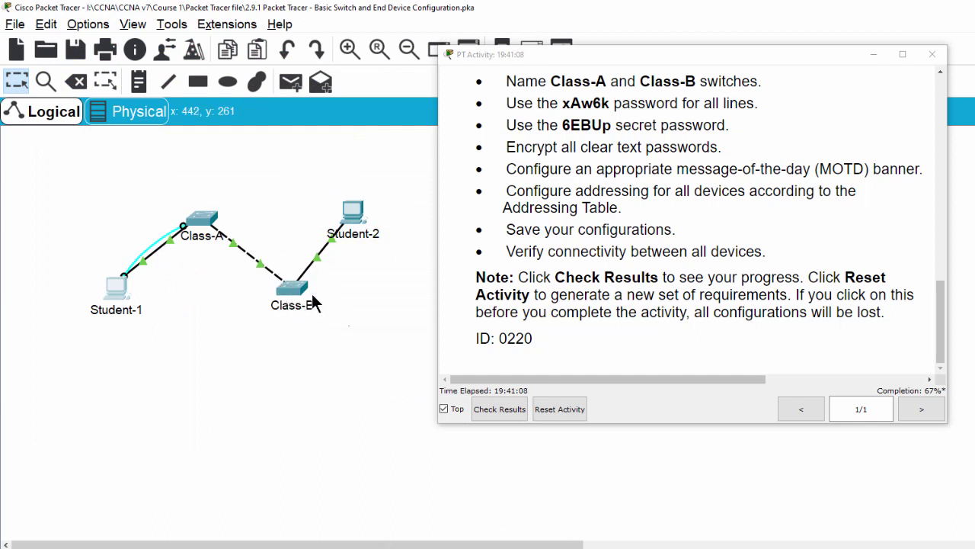
left_click_drag(509, 253, 769, 255)
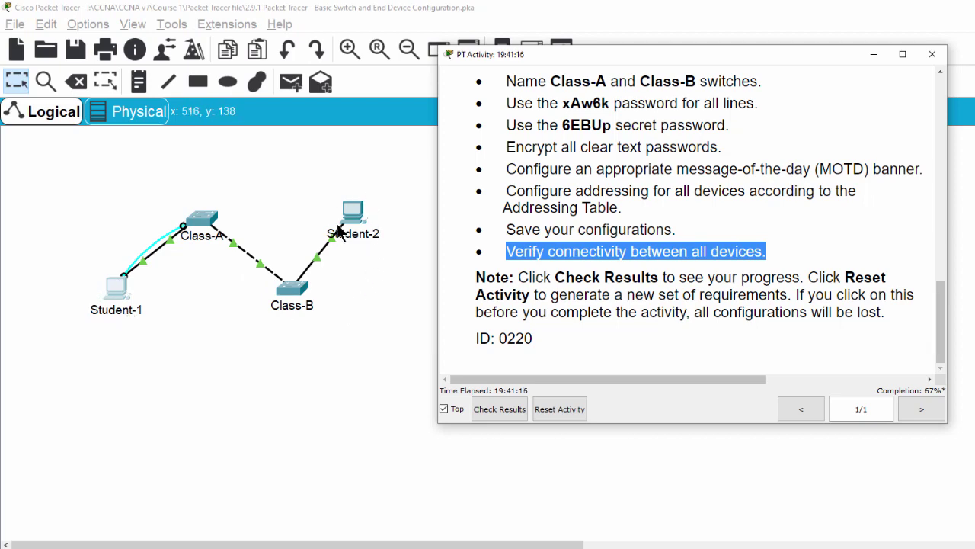
left_click(120, 289)
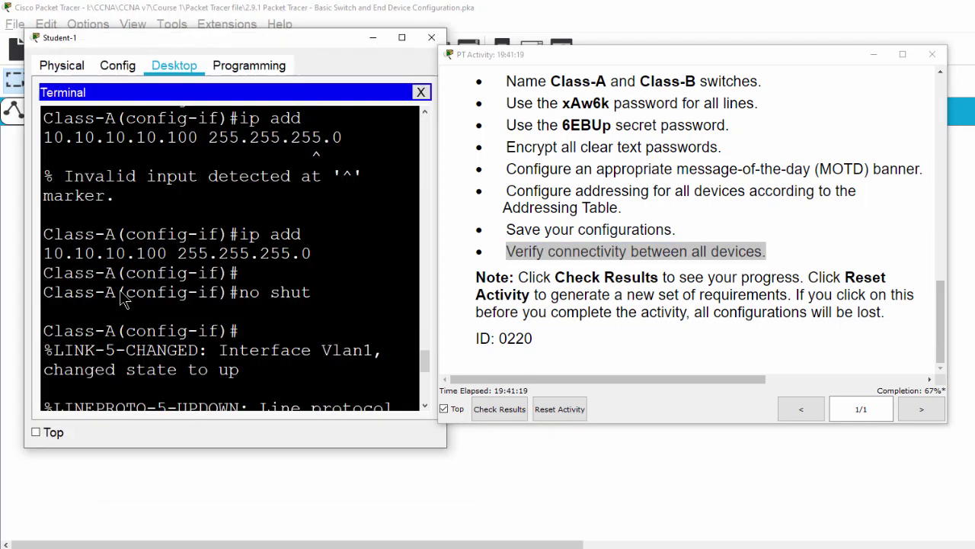
left_click(422, 93)
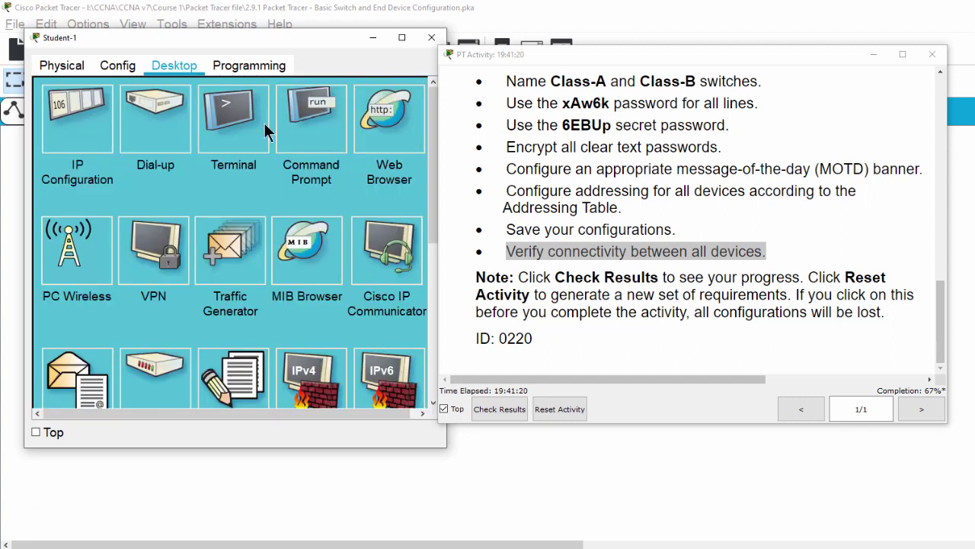
left_click(297, 136)
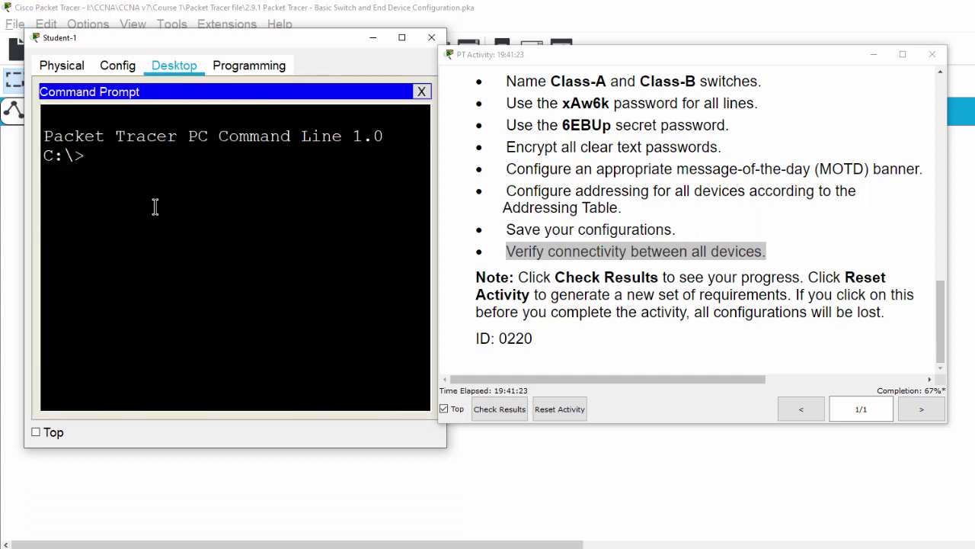
Step: Ping Student-2 at 10.10.10.5 and confirm 4 of 4 replies with 0% loss
type("ping")
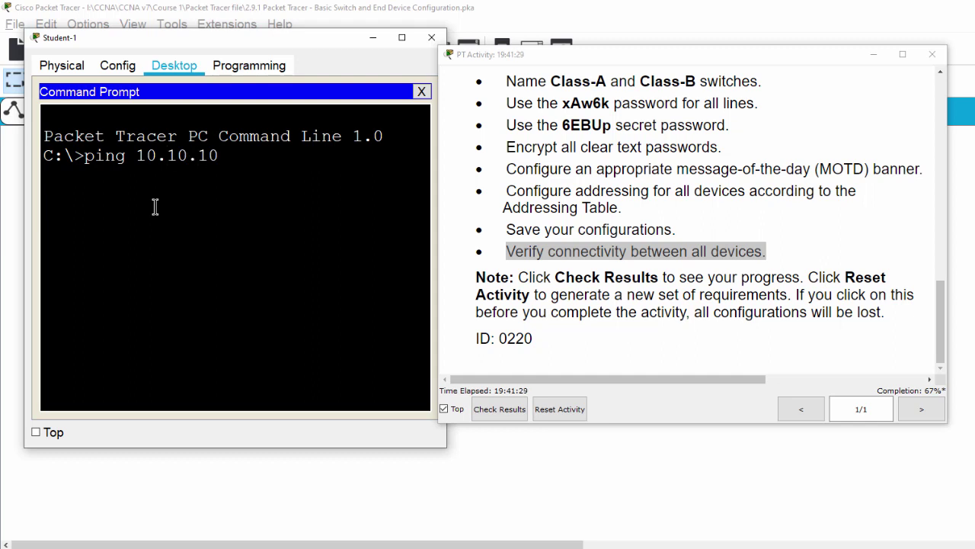
type("10.10.10.5")
key("Return")
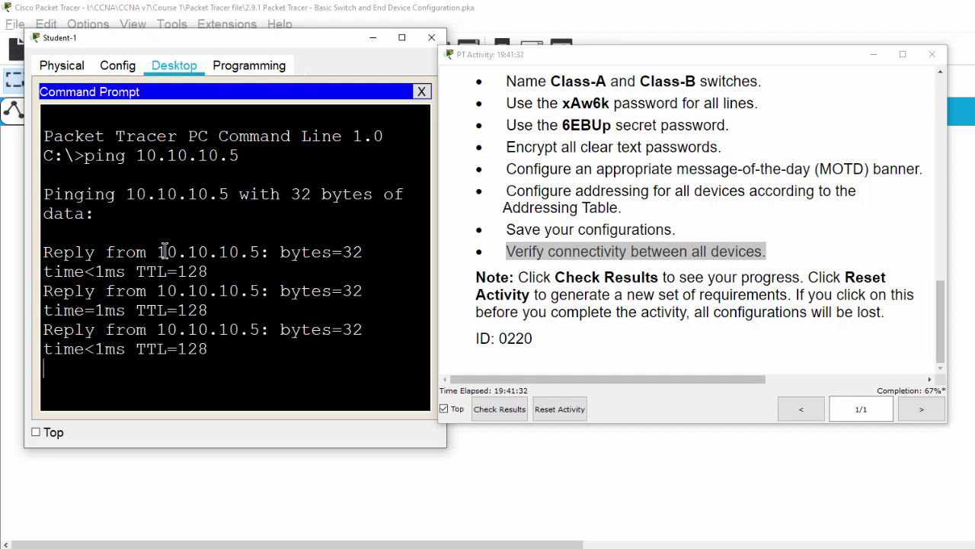
scroll(134, 224, "up", 3)
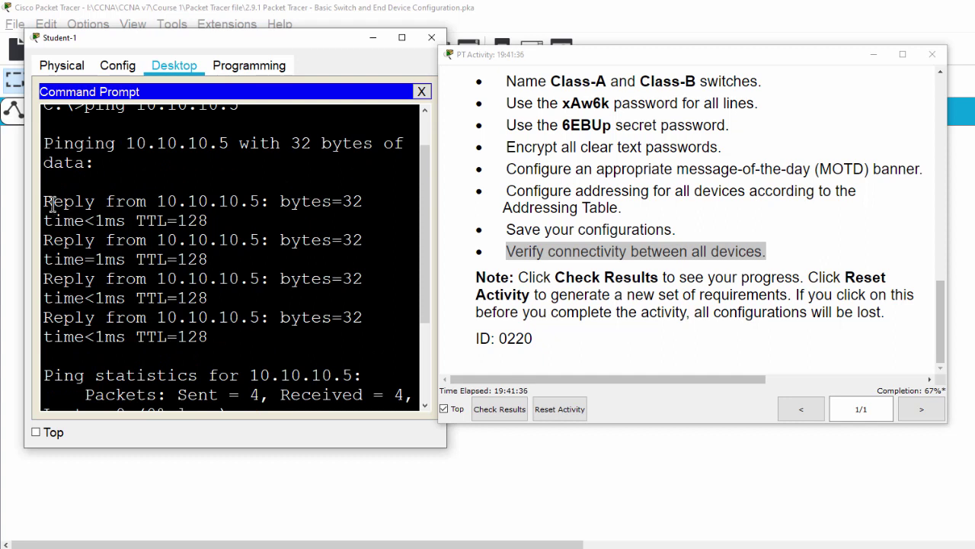
scroll(72, 176, "up", 1)
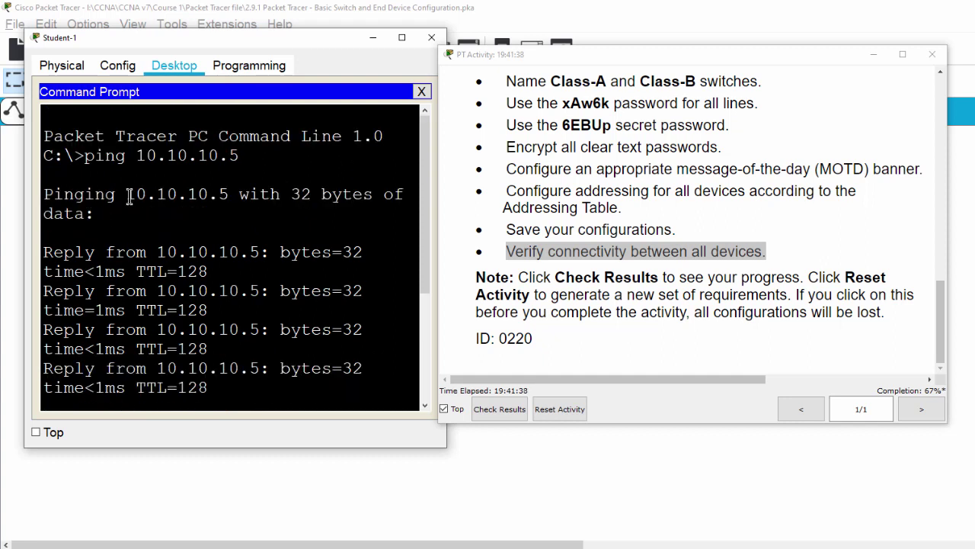
left_click_drag(126, 195, 240, 199)
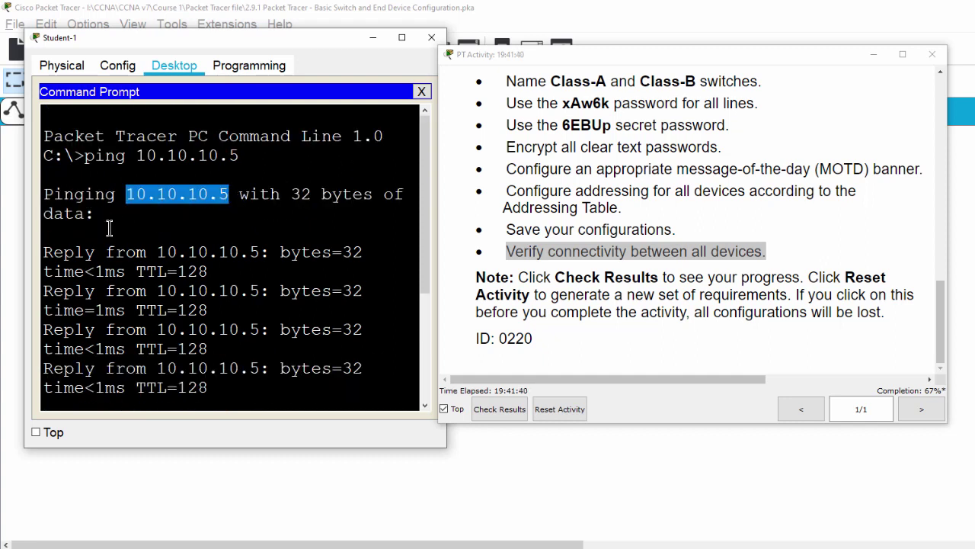